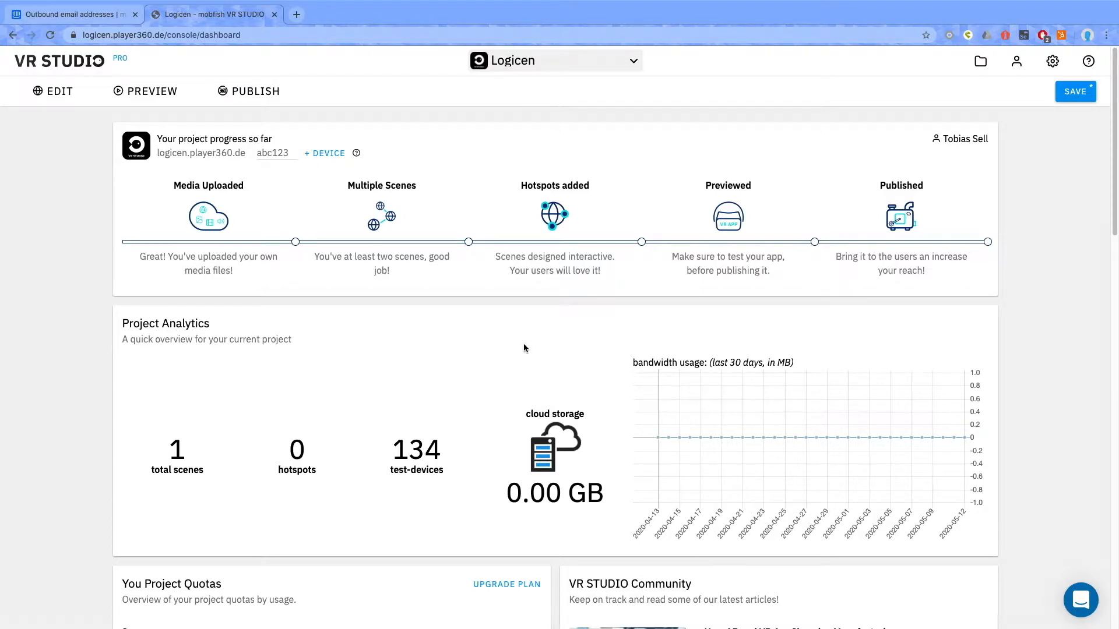
- Open the Logicen project for editing and add a Scenelink hotspot to Start Scene
{"action": "left_click", "coordinate": [60, 99]}
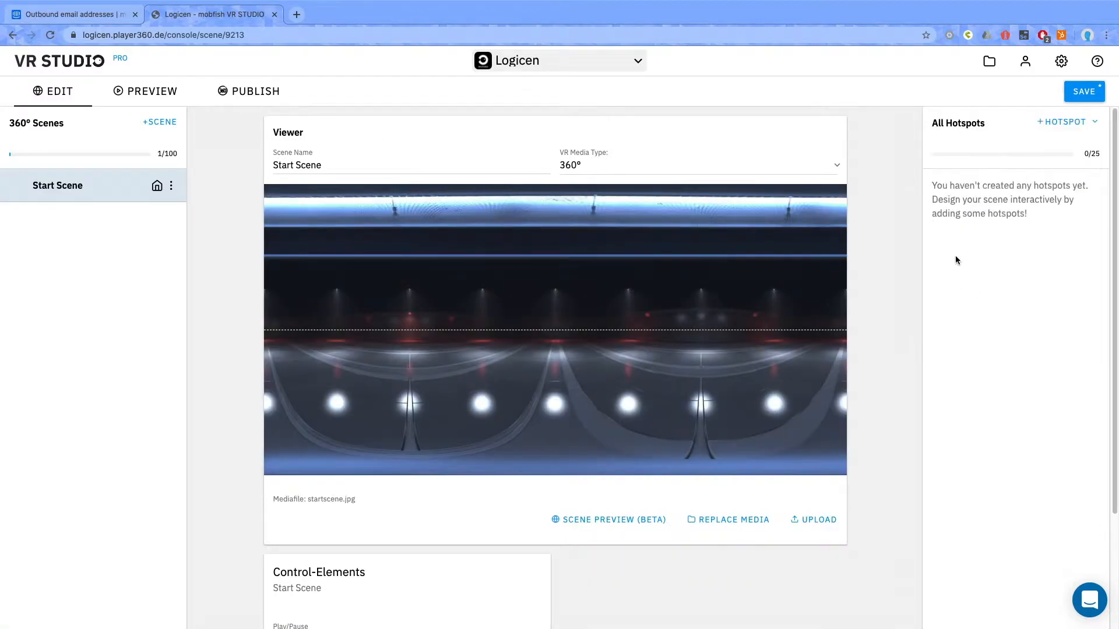
{"action": "left_click", "coordinate": [1049, 123]}
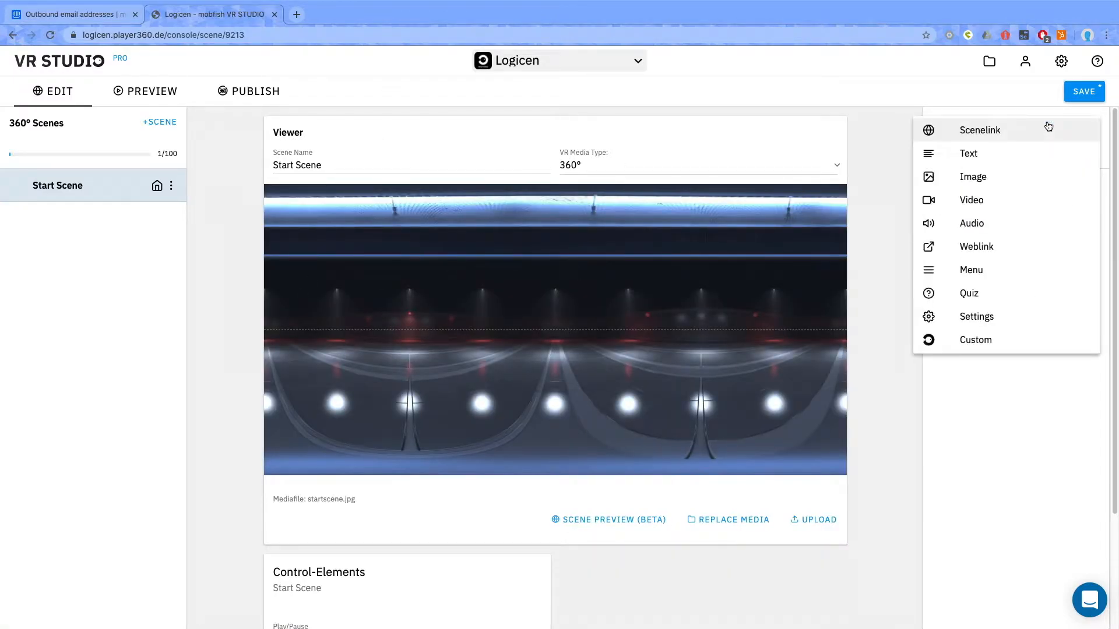
{"action": "left_click", "coordinate": [978, 138]}
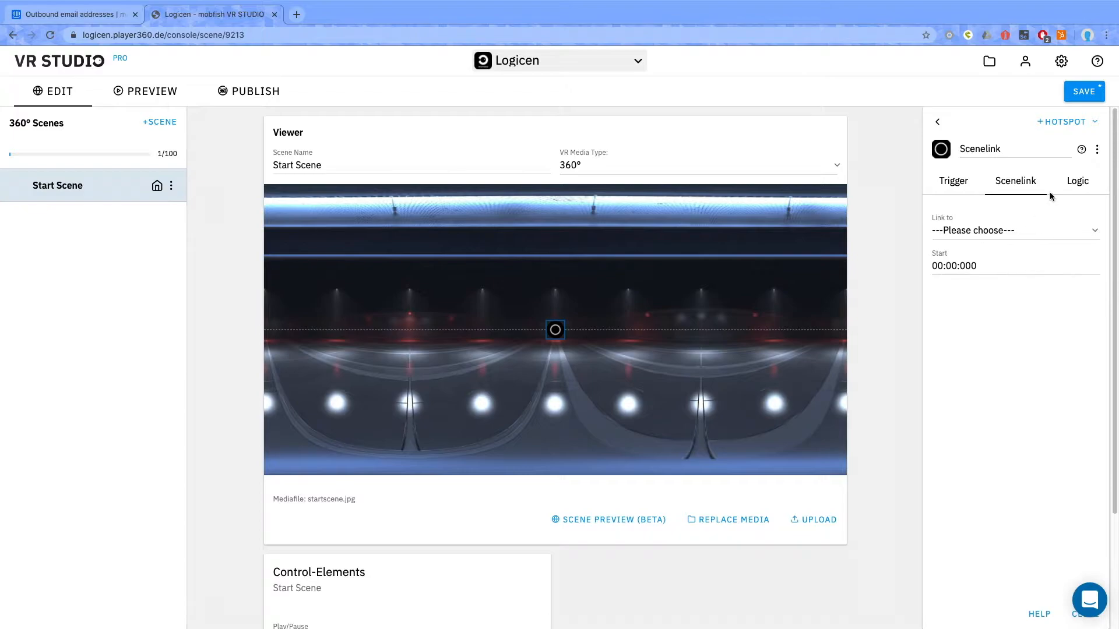
- Check the Scenelink hotspot's logic settings and open the beta access request form for the Logic feature
{"action": "left_click", "coordinate": [1078, 186]}
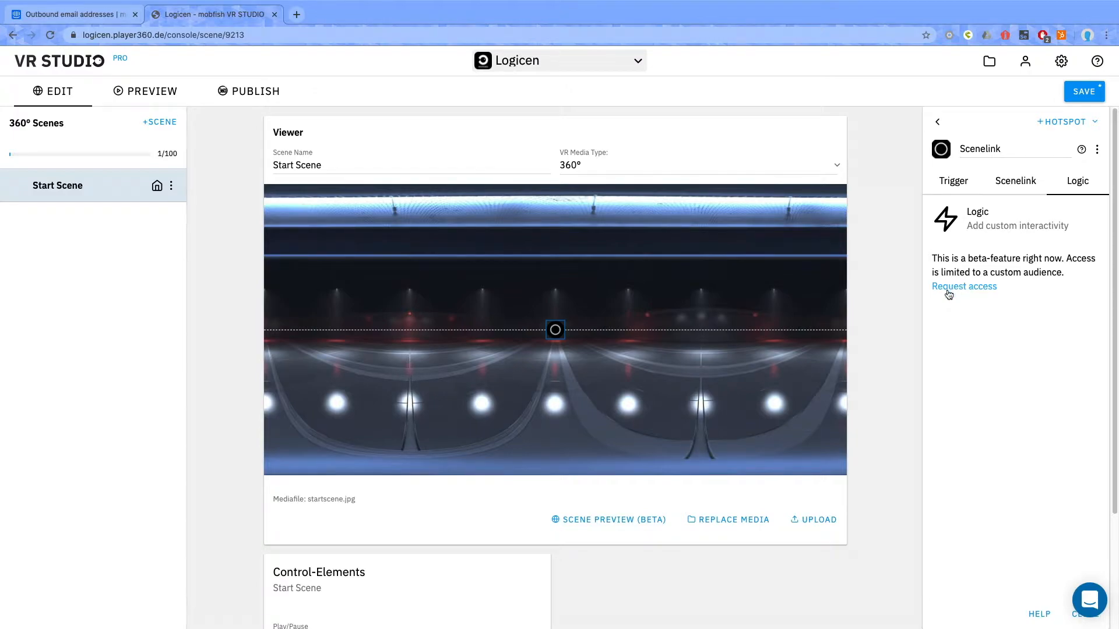
{"action": "left_click", "coordinate": [954, 287]}
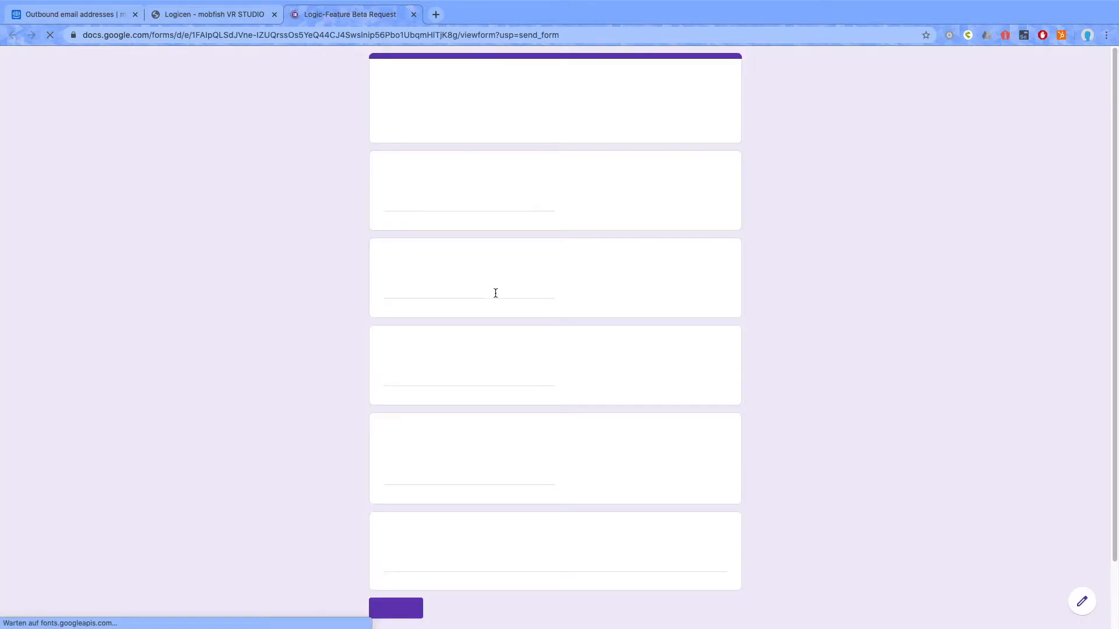
- Return to the Logicen project, save it, and reopen the Scenelink hotspot's logic settings
{"action": "left_click", "coordinate": [236, 18]}
{"action": "left_click", "coordinate": [1084, 92]}
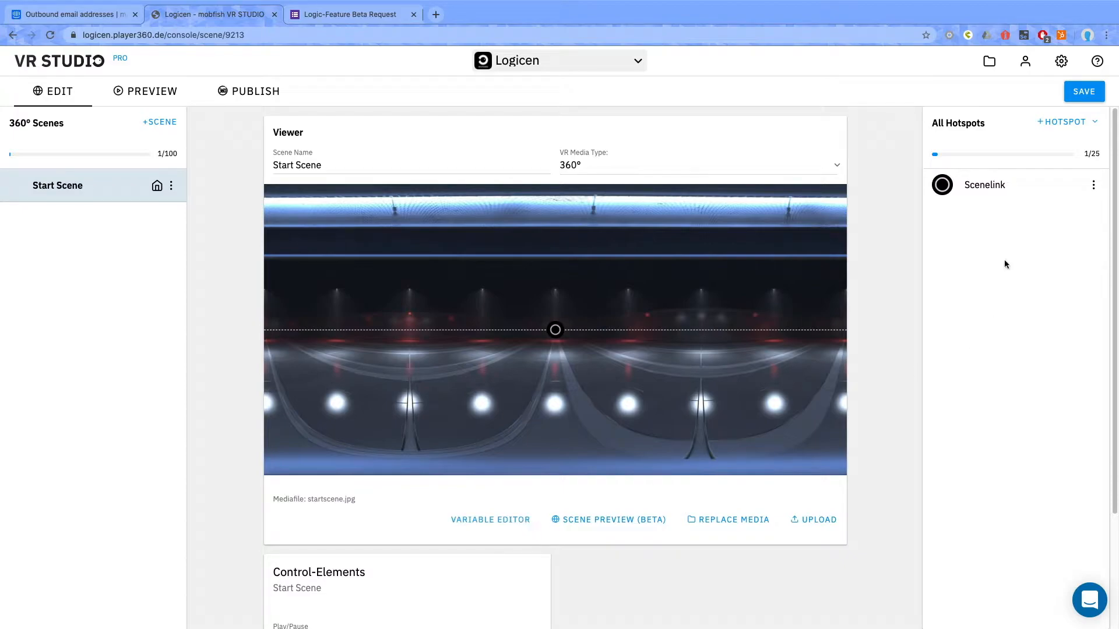
{"action": "left_click", "coordinate": [1068, 185]}
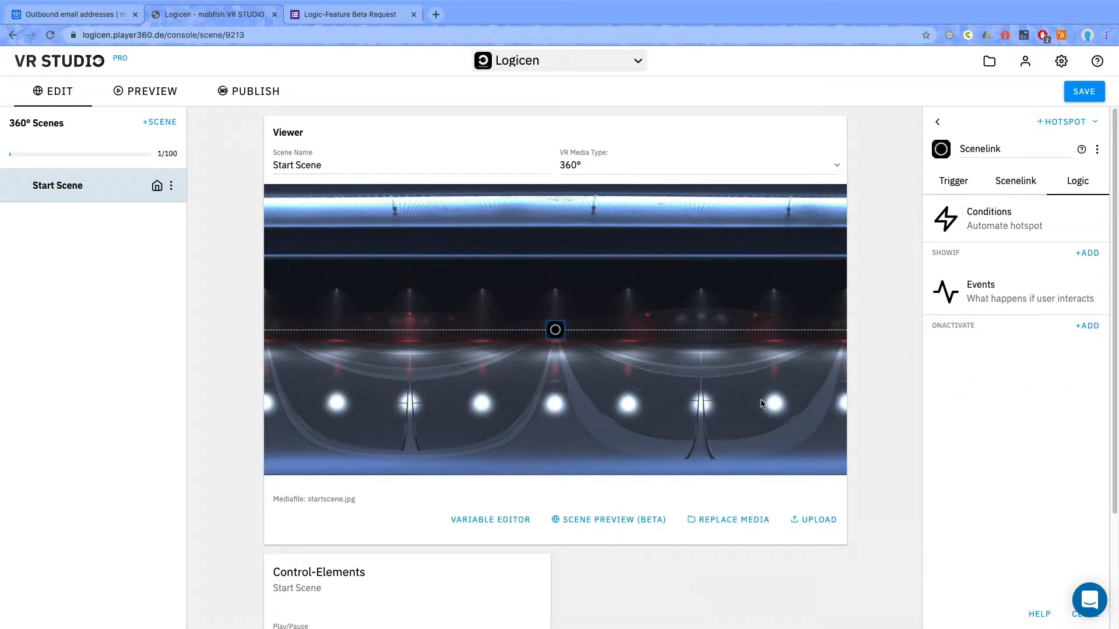
- Add a scene named "Final" and assign -Submarine 1.jpg from the media library as its 360° media
{"action": "left_click", "coordinate": [168, 120]}
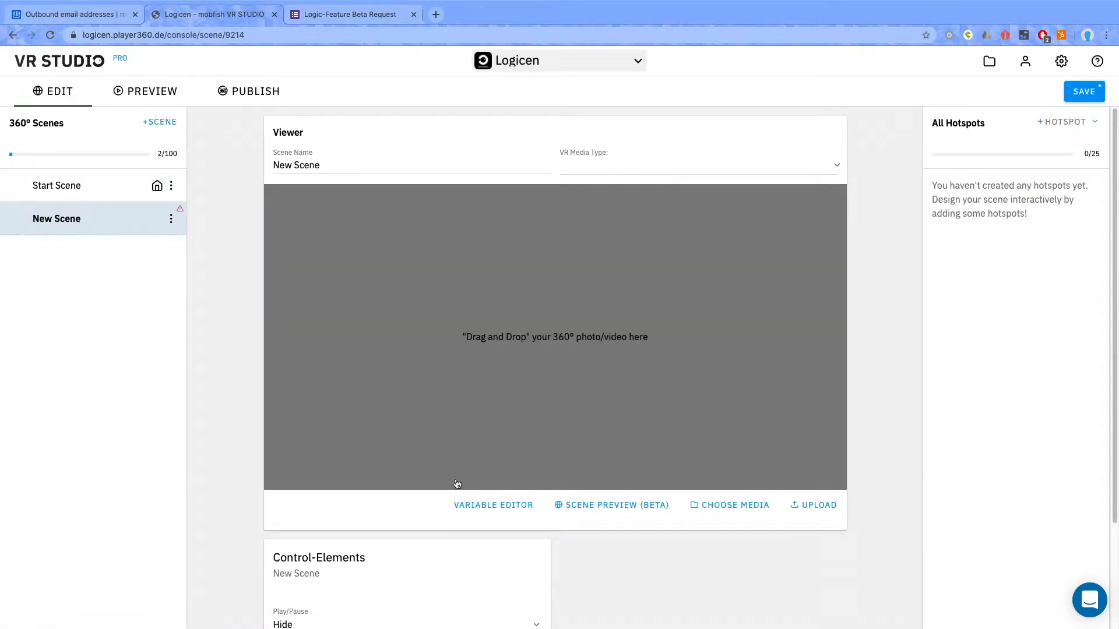
{"action": "left_click_drag", "start_coordinate": [325, 166], "coordinate": [247, 161]}
{"action": "type", "text": "Fianl"}
{"action": "key", "text": "BackSpace"}
{"action": "key", "text": "BackSpace"}
{"action": "key", "text": "BackSpace"}
{"action": "type", "text": "nal"}
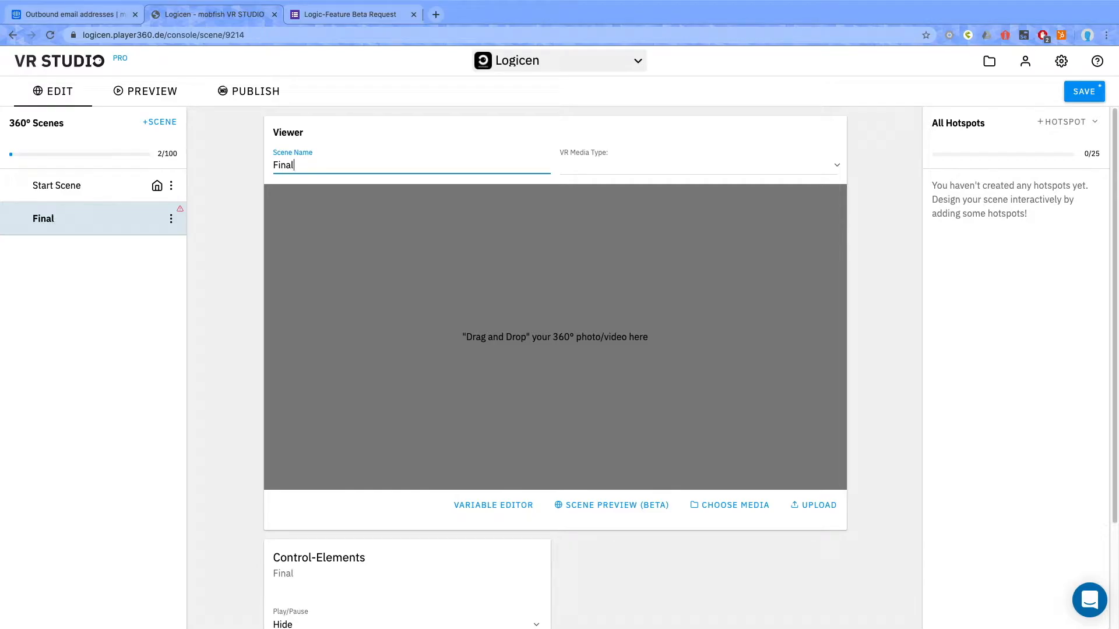
{"action": "left_click", "coordinate": [711, 508]}
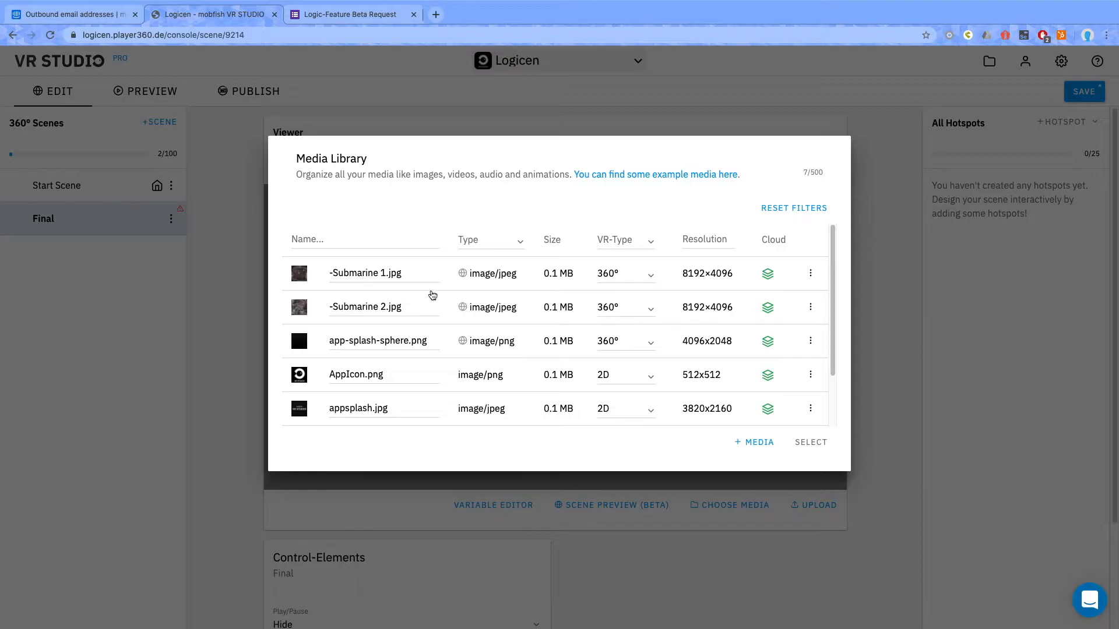
{"action": "left_click", "coordinate": [300, 275]}
- In Start Scene, move the Scenelink hotspot slightly right of the panorama's centre and link it to the Final scene
{"action": "left_click", "coordinate": [74, 186]}
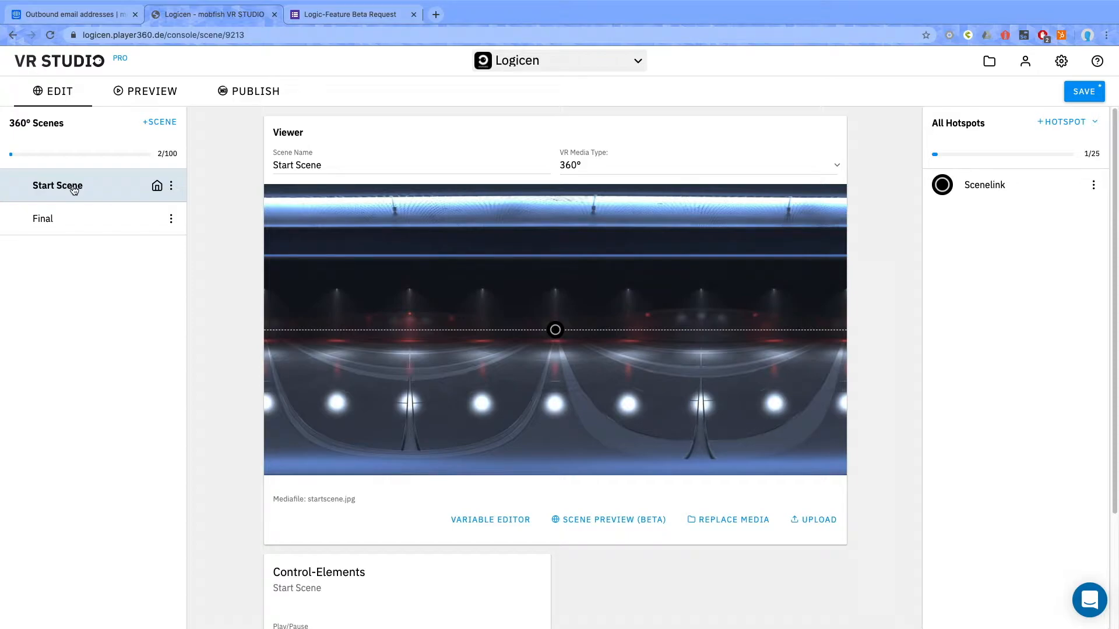
{"action": "left_click_drag", "start_coordinate": [555, 330], "coordinate": [620, 332]}
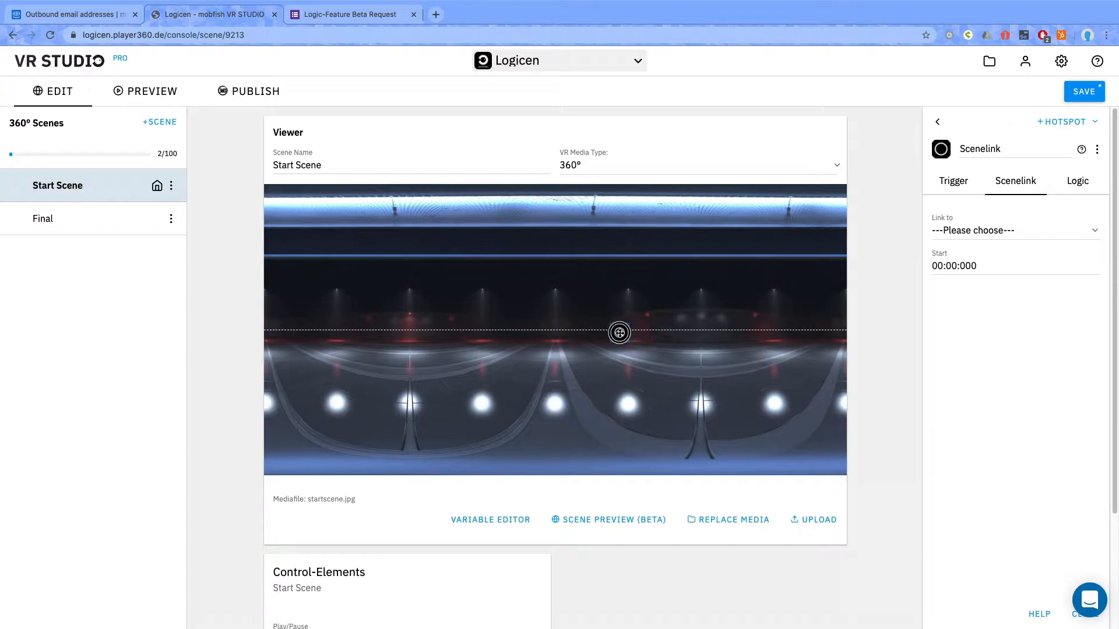
{"action": "left_click", "coordinate": [939, 122]}
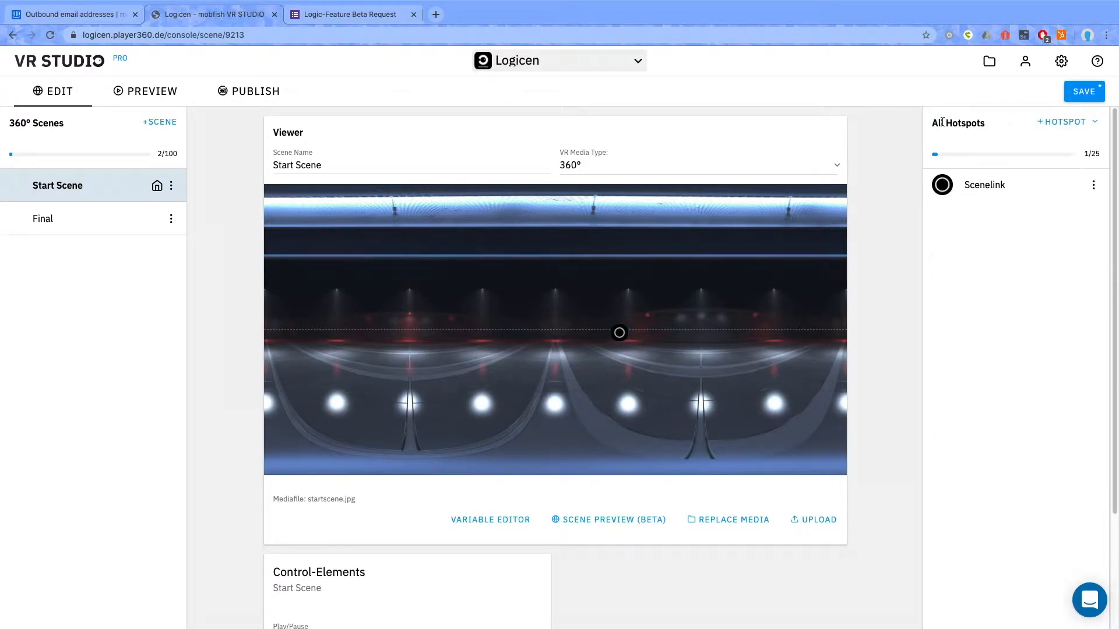
{"action": "left_click", "coordinate": [990, 185]}
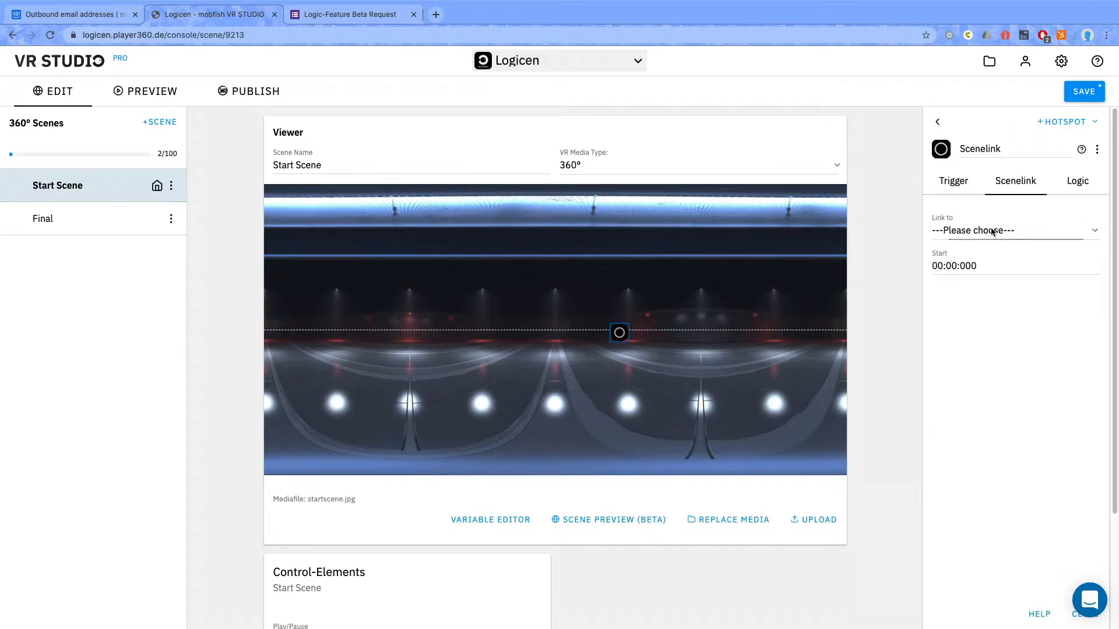
{"action": "left_click", "coordinate": [991, 230]}
{"action": "left_click", "coordinate": [968, 256]}
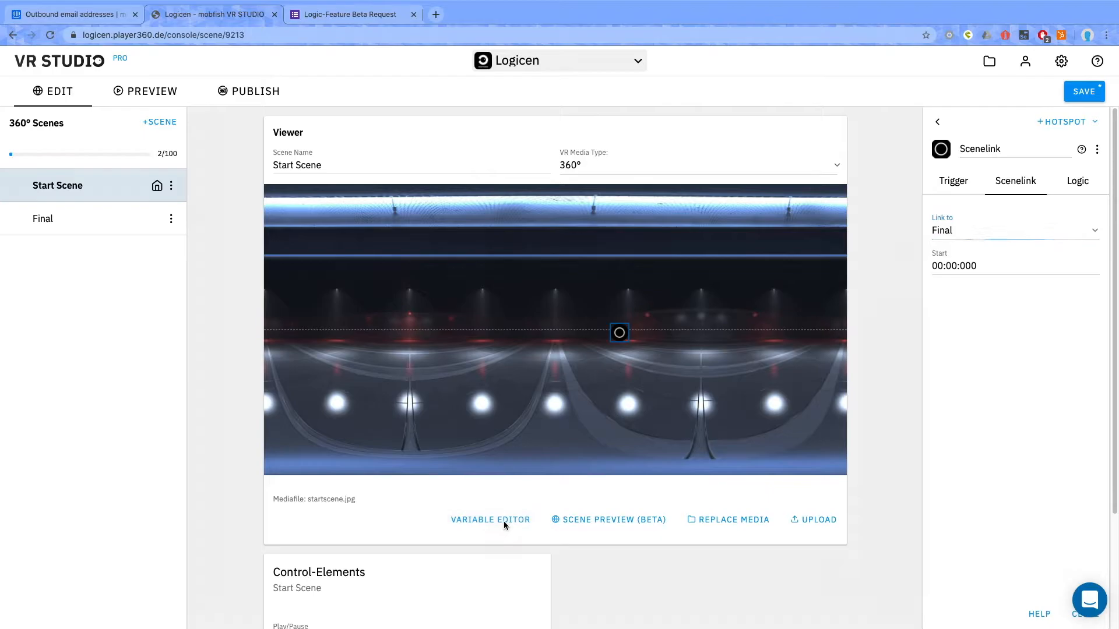
- Start a new variable in the Variables Editor and name it opendTextbox
{"action": "left_click", "coordinate": [504, 521]}
{"action": "left_click", "coordinate": [344, 260]}
{"action": "type", "text": "o"}
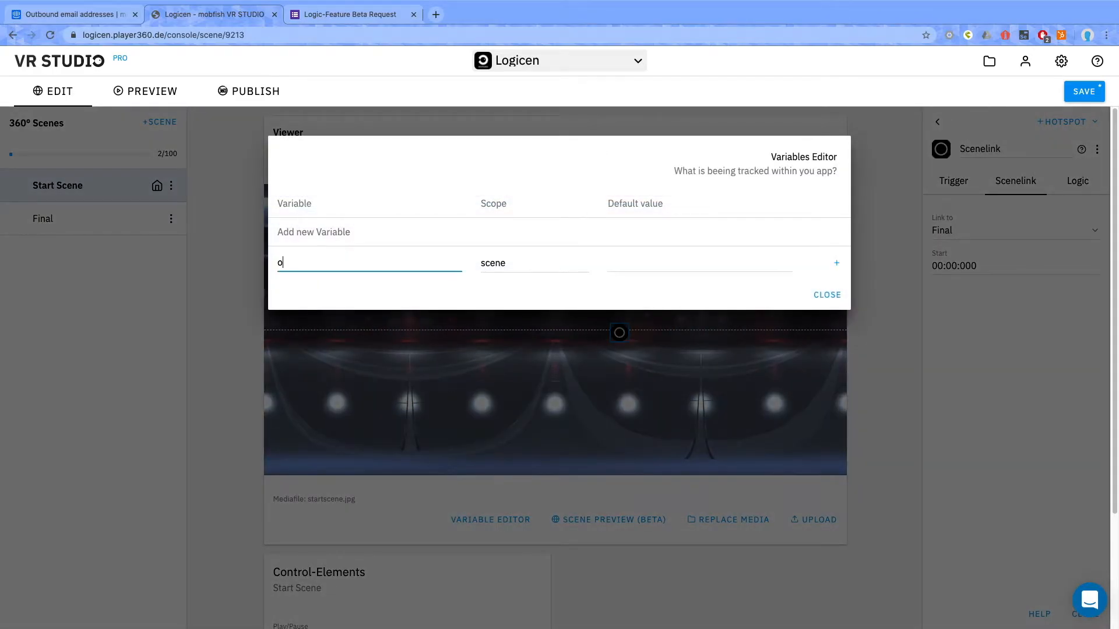
{"action": "type", "text": "pendTextbox"}
{"action": "left_click", "coordinate": [503, 265]}
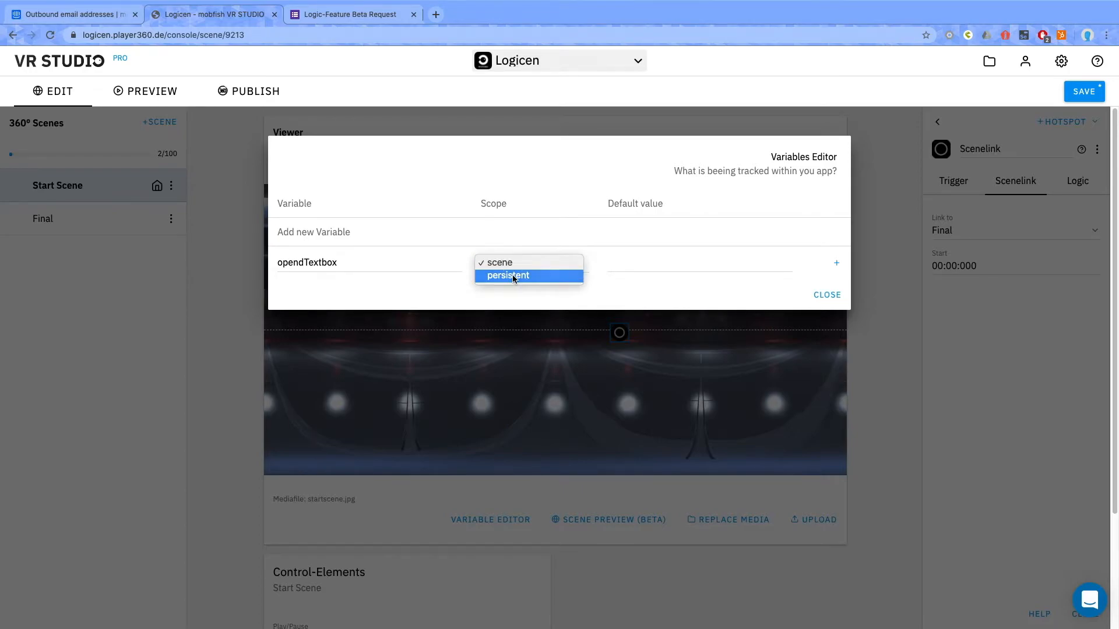
{"action": "left_click", "coordinate": [512, 275]}
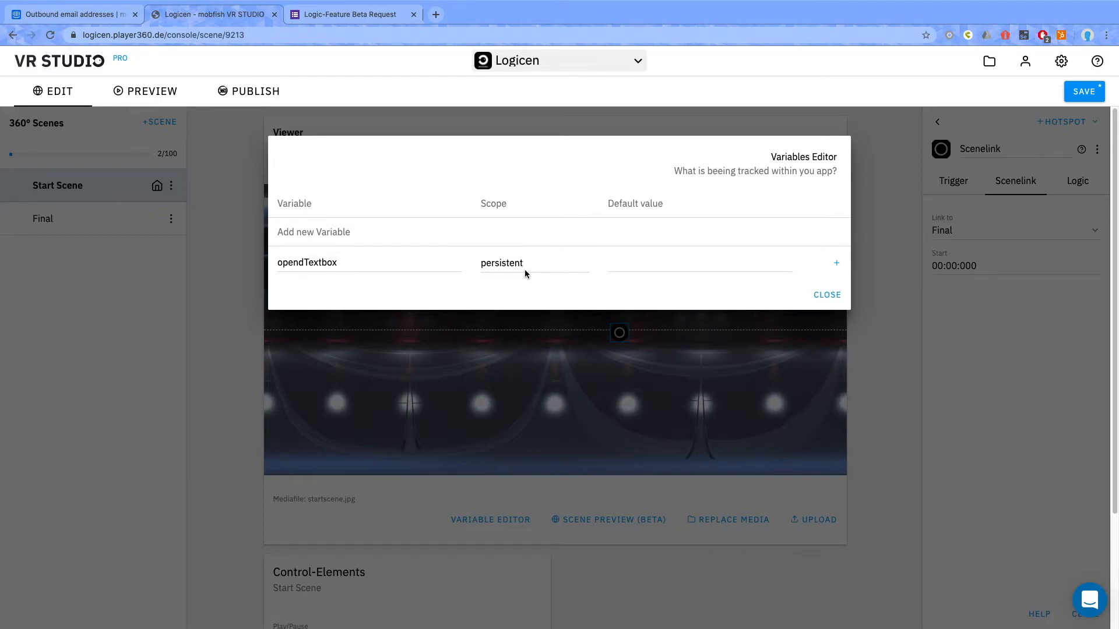
{"action": "left_click", "coordinate": [500, 266]}
{"action": "left_click", "coordinate": [497, 255]}
{"action": "left_click", "coordinate": [611, 265]}
{"action": "type", "text": "false"}
{"action": "key", "text": "BackSpace"}
{"action": "key", "text": "BackSpace"}
{"action": "key", "text": "BackSpace"}
{"action": "key", "text": "BackSpace"}
{"action": "key", "text": "BackSpace"}
- Add the opendTextbox variable without a default value, and create a second scene-scoped variable named openedImage
{"action": "left_click", "coordinate": [836, 263]}
{"action": "left_click", "coordinate": [345, 300]}
{"action": "type", "text": "opened"}
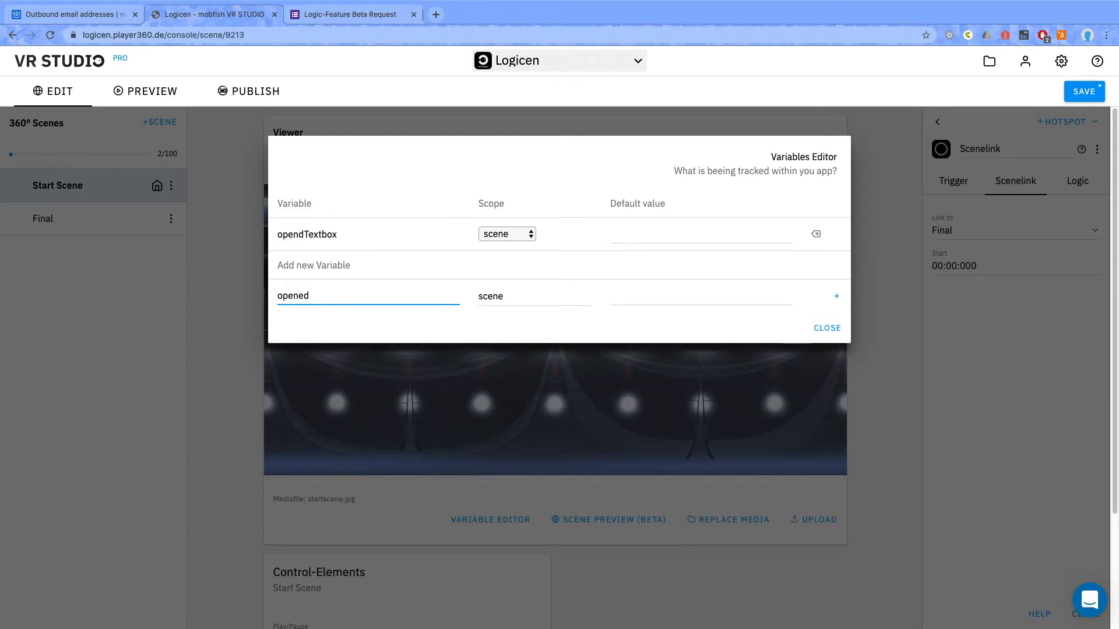
{"action": "type", "text": "Image"}
{"action": "left_click", "coordinate": [647, 298]}
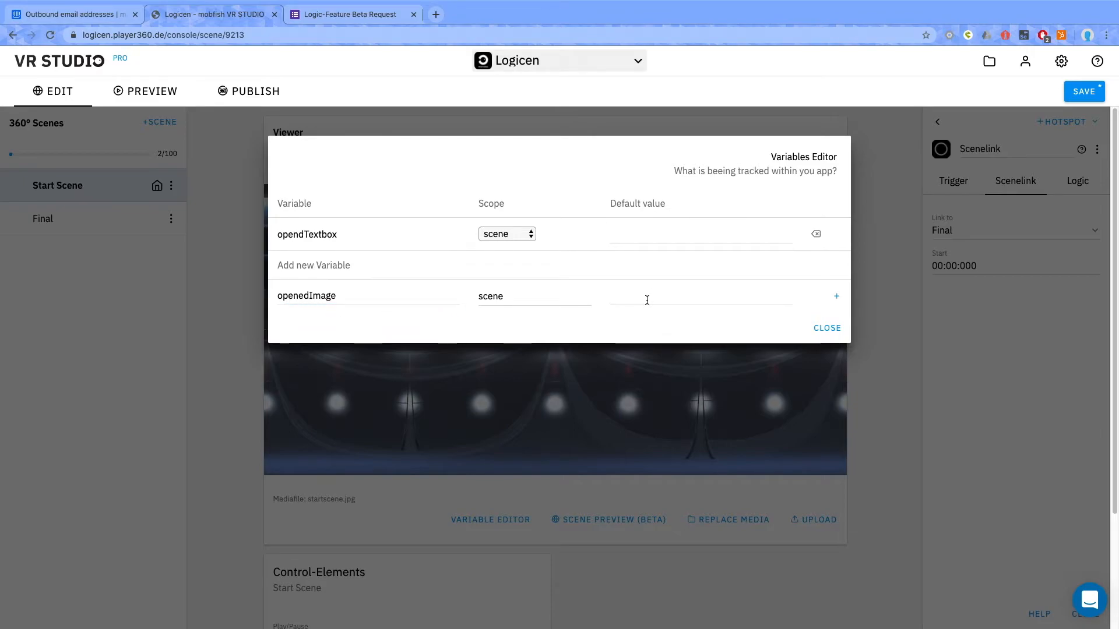
{"action": "left_click", "coordinate": [837, 296]}
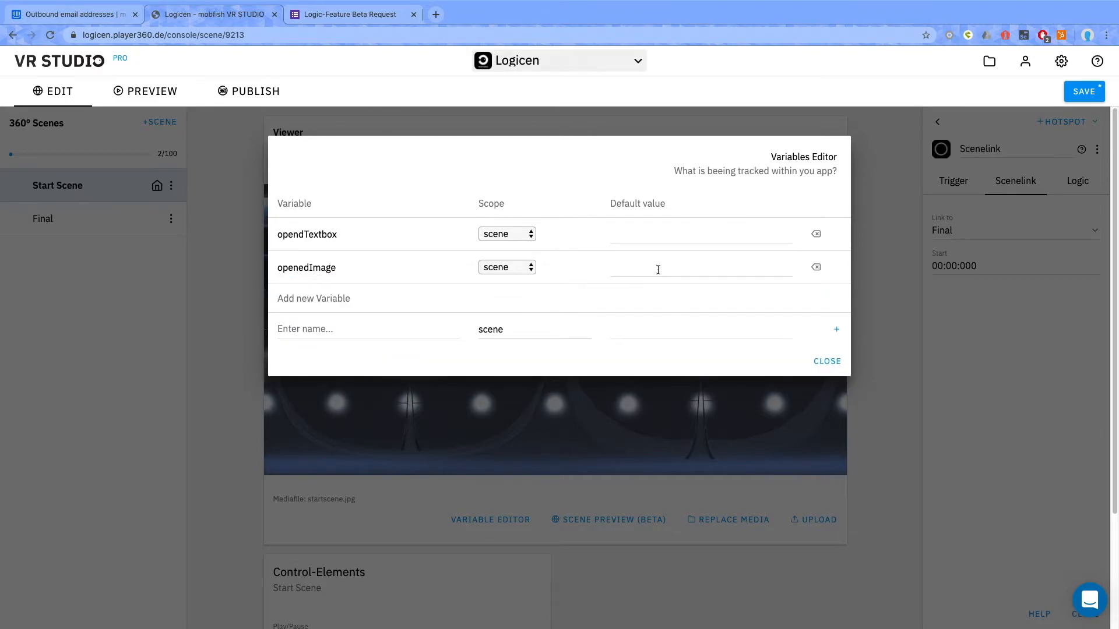
{"action": "left_click", "coordinate": [827, 361]}
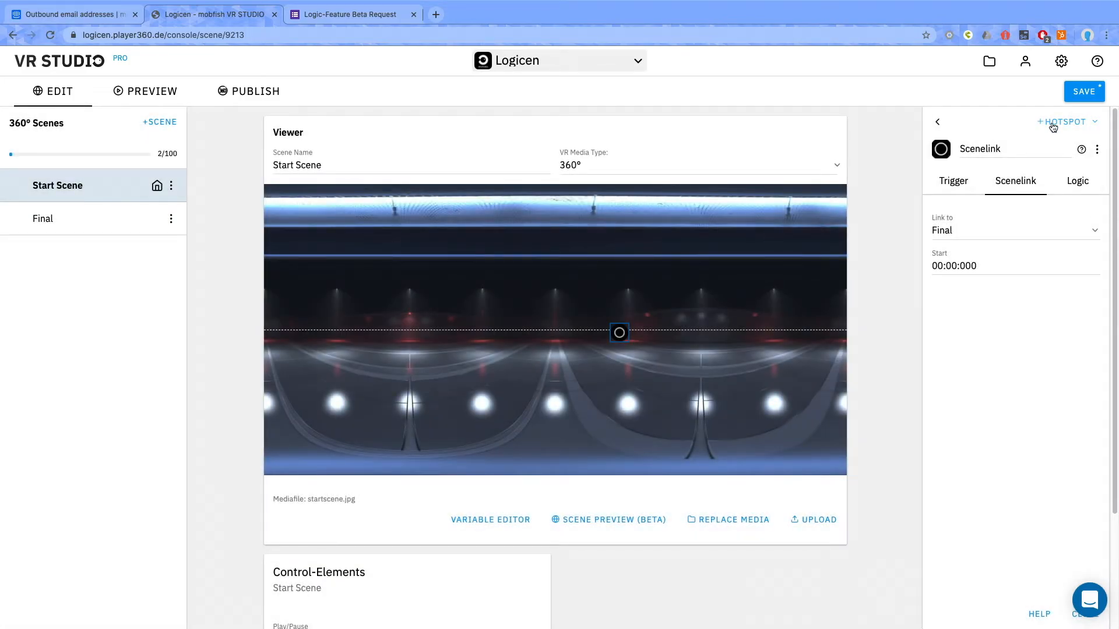
- Add a Text hotspot to Start Scene and place it left of the panorama's centre
{"action": "left_click", "coordinate": [1052, 123]}
{"action": "left_click", "coordinate": [979, 163]}
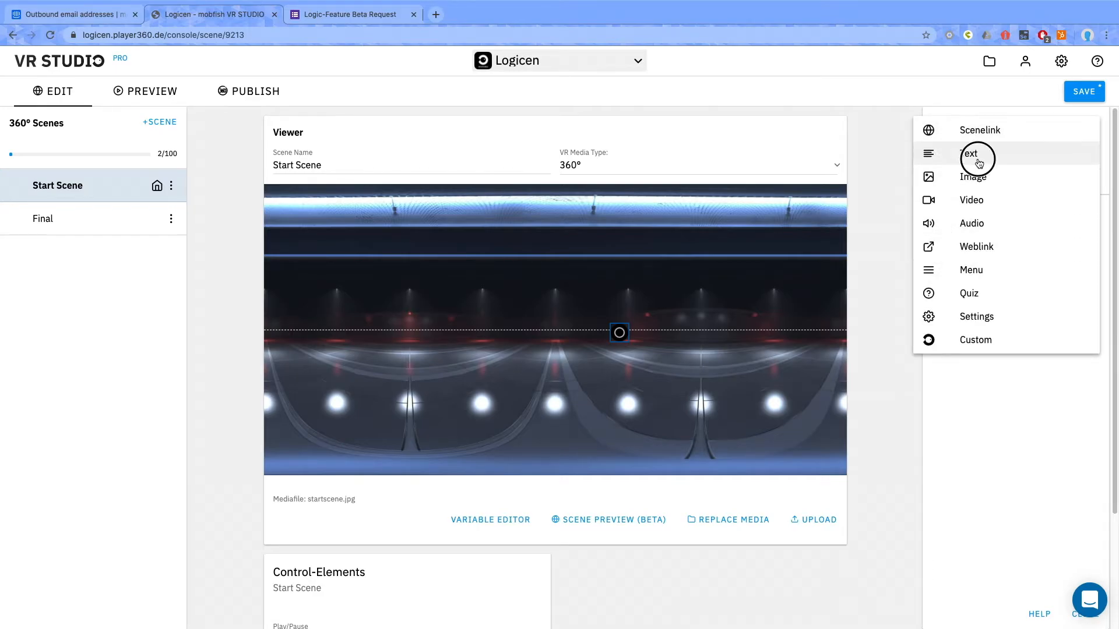
{"action": "left_click_drag", "start_coordinate": [558, 336], "coordinate": [493, 331]}
- Set the Text hotspot's content to "Thanks for reading" and its title to "Important text"
{"action": "left_click", "coordinate": [993, 319]}
{"action": "triple_click", "coordinate": [992, 319]}
{"action": "type", "text": "Thanks for reading"}
{"action": "triple_click", "coordinate": [1000, 230]}
{"action": "type", "text": "Important text"}
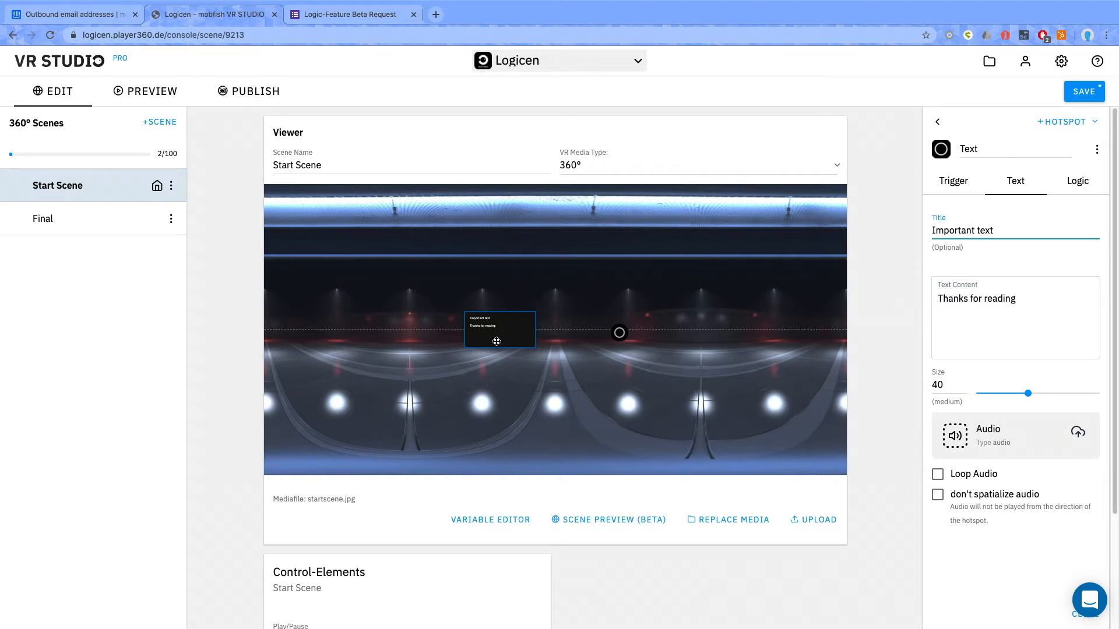
- Add an OnActivate event to the Text hotspot that sets opendTextbox = 1
{"action": "left_click", "coordinate": [1085, 185]}
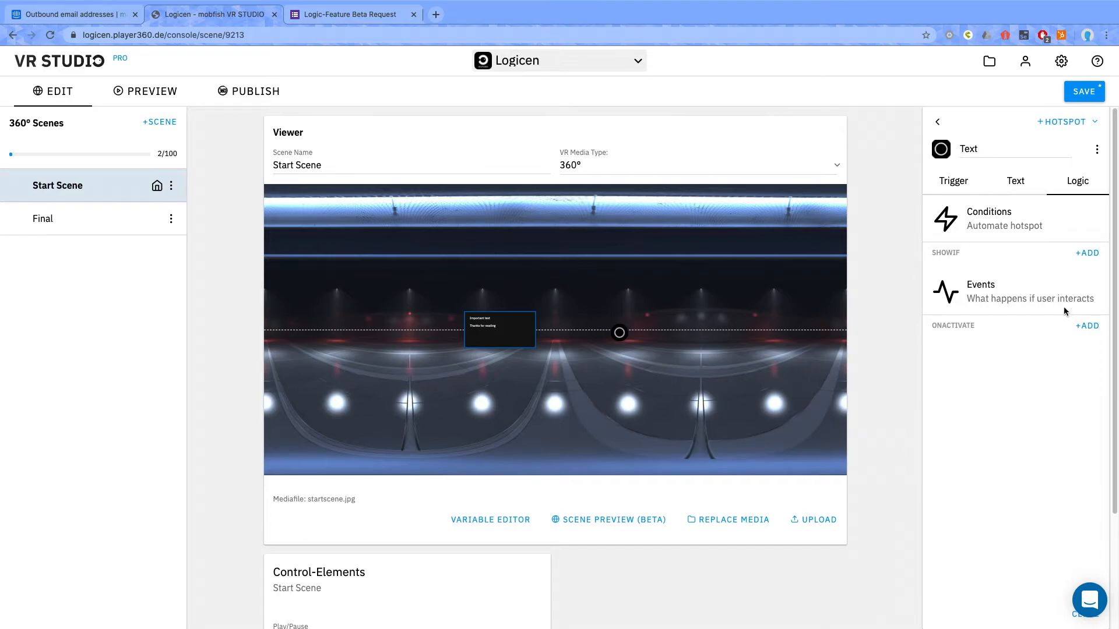
{"action": "left_click", "coordinate": [1088, 326]}
{"action": "left_click", "coordinate": [972, 350]}
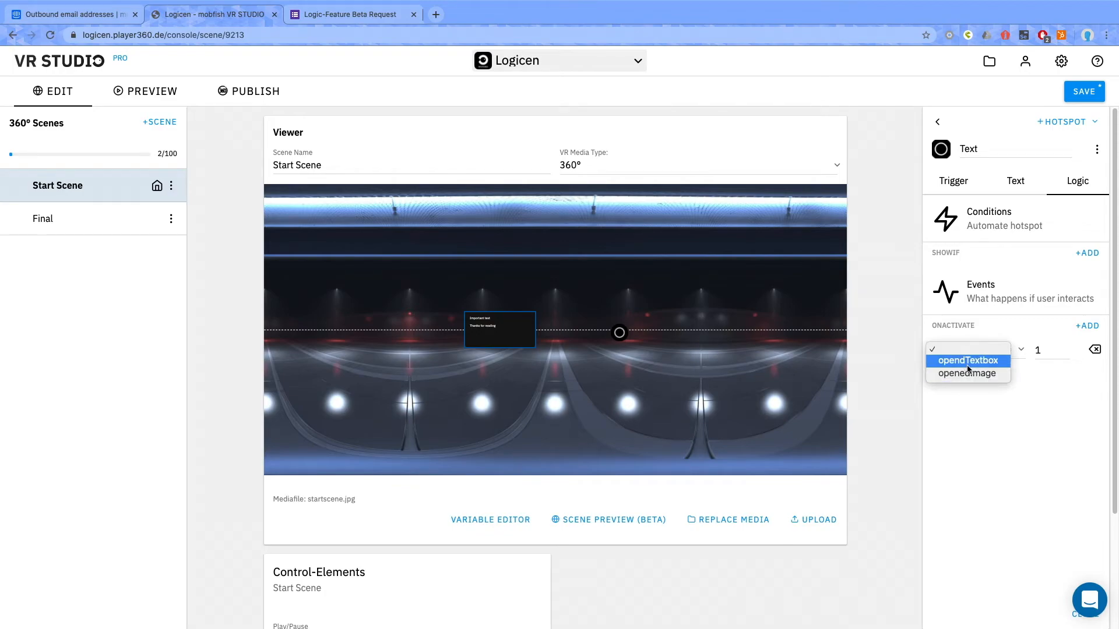
{"action": "left_click", "coordinate": [960, 364]}
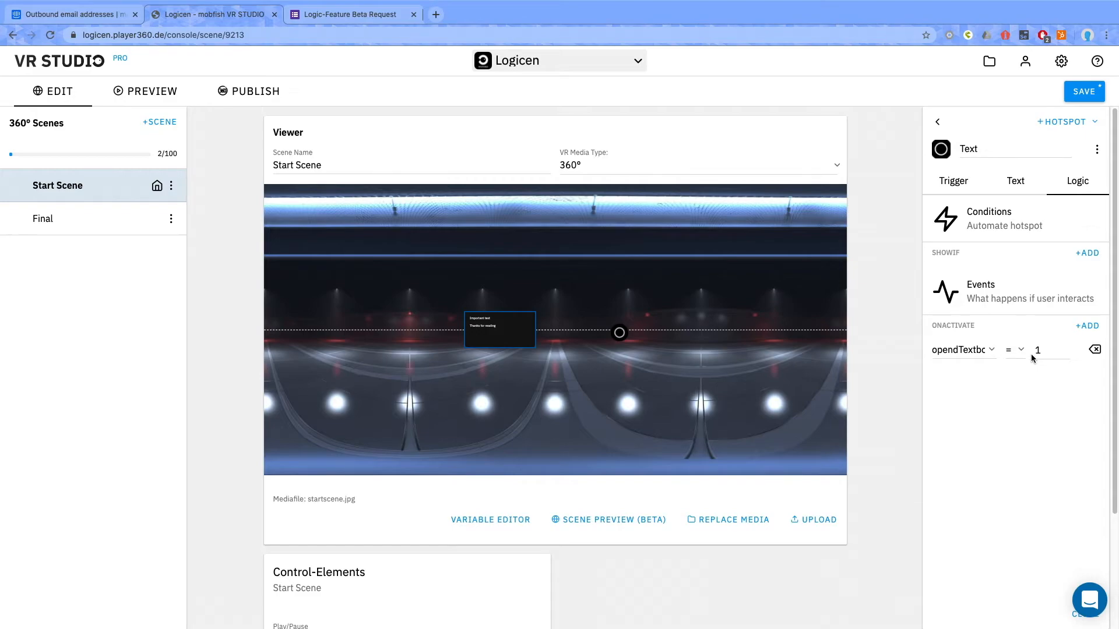
{"action": "left_click", "coordinate": [937, 122]}
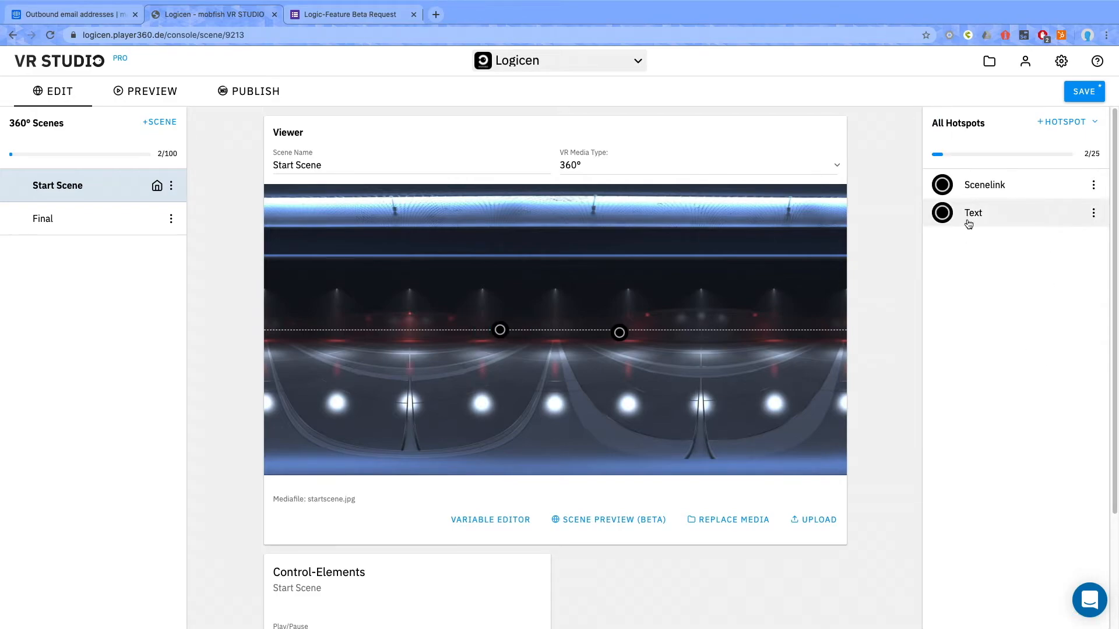
- Add an Image hotspot to Start Scene with AppIcon.png as its picture, and reduce its size slightly
{"action": "left_click", "coordinate": [1077, 124]}
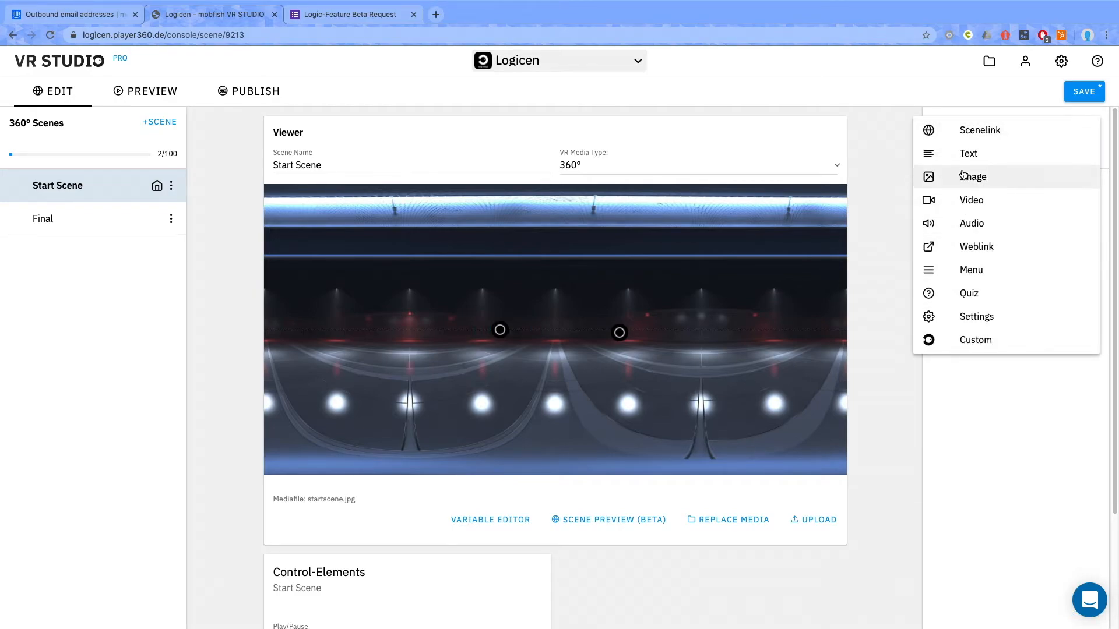
{"action": "left_click", "coordinate": [978, 177]}
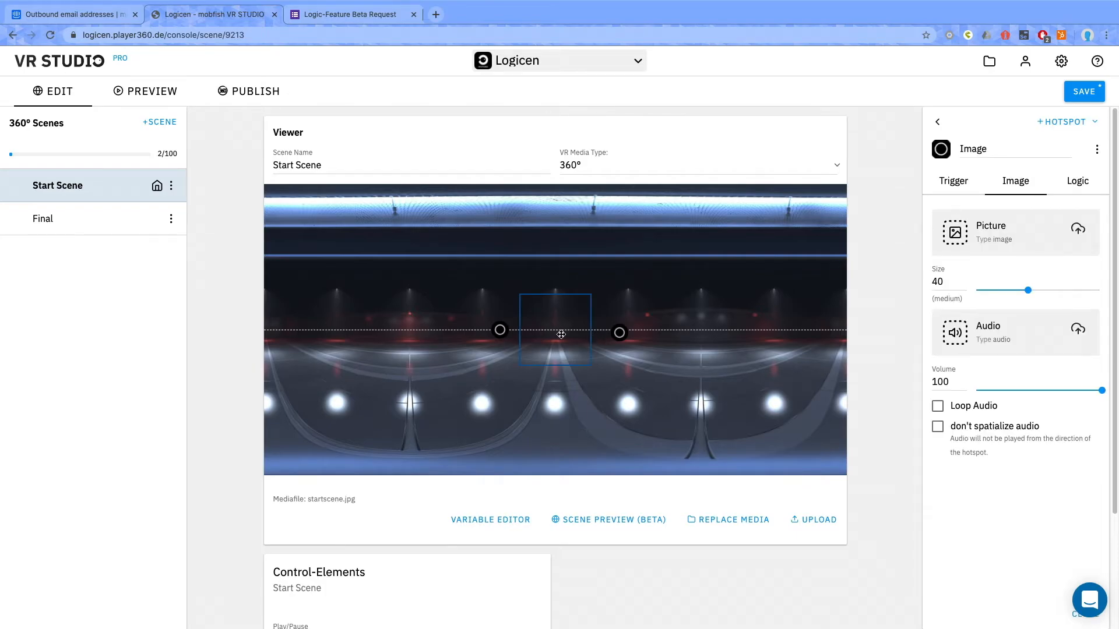
{"action": "left_click", "coordinate": [961, 239]}
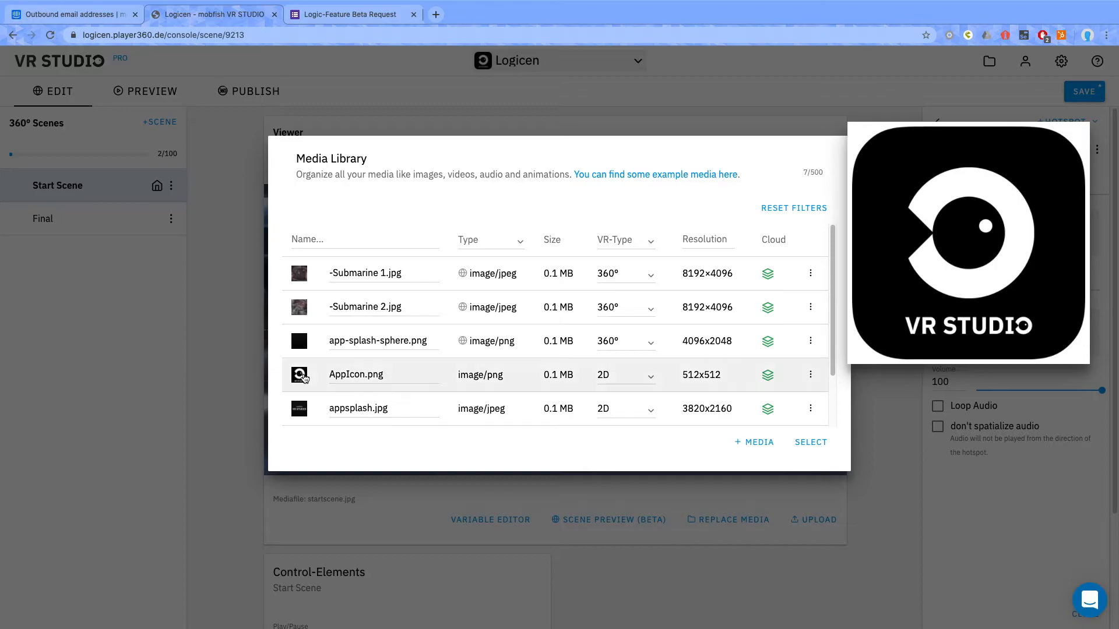
{"action": "left_click", "coordinate": [303, 377]}
{"action": "left_click", "coordinate": [811, 442]}
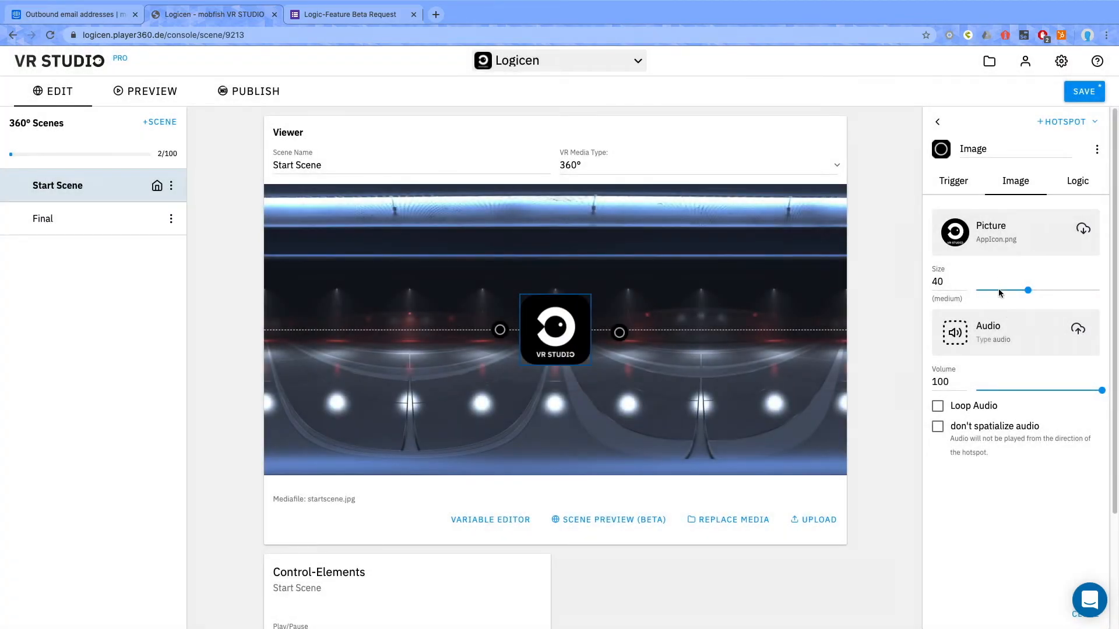
{"action": "left_click_drag", "start_coordinate": [1028, 289], "coordinate": [1026, 290]}
- Add an OnActivate event to the Image hotspot that sets openedImage = 1
{"action": "left_click", "coordinate": [1077, 184]}
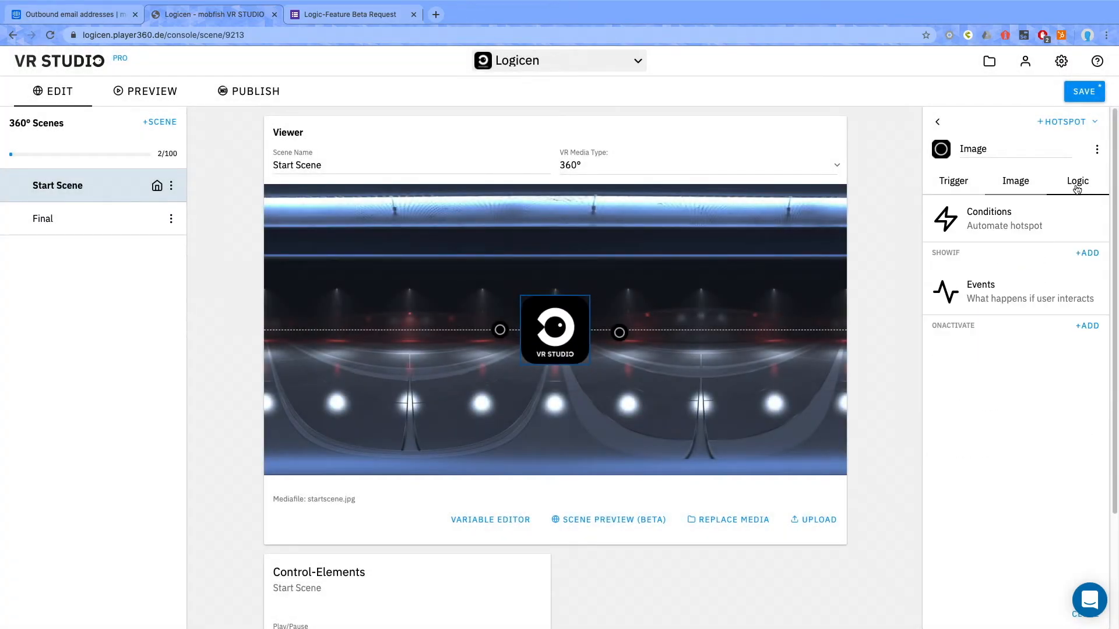
{"action": "left_click", "coordinate": [1087, 326]}
{"action": "left_click", "coordinate": [982, 350]}
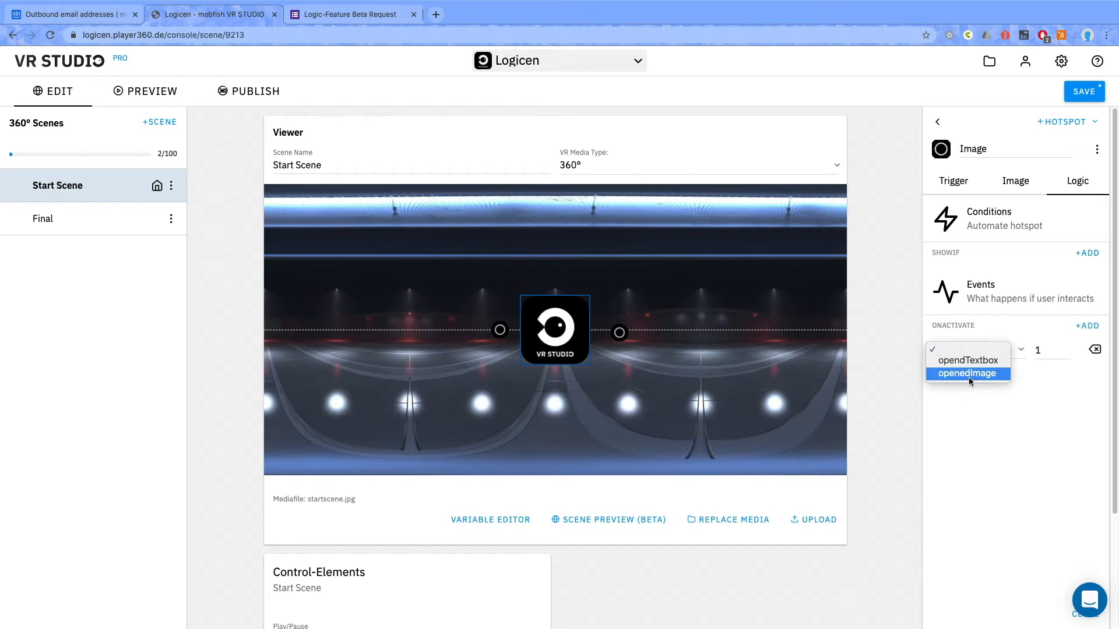
{"action": "left_click", "coordinate": [968, 374]}
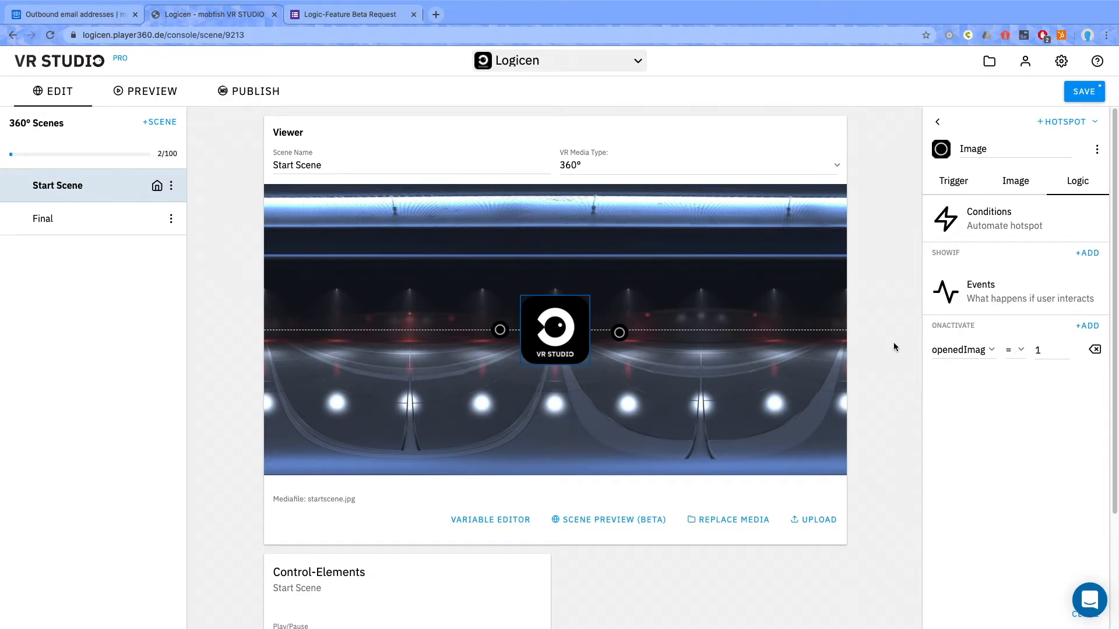
- Align the Scenelink hotspot with the other hotspots on the horizon line and add a ShowIf condition opendTextbox == 1
{"action": "left_click", "coordinate": [619, 333]}
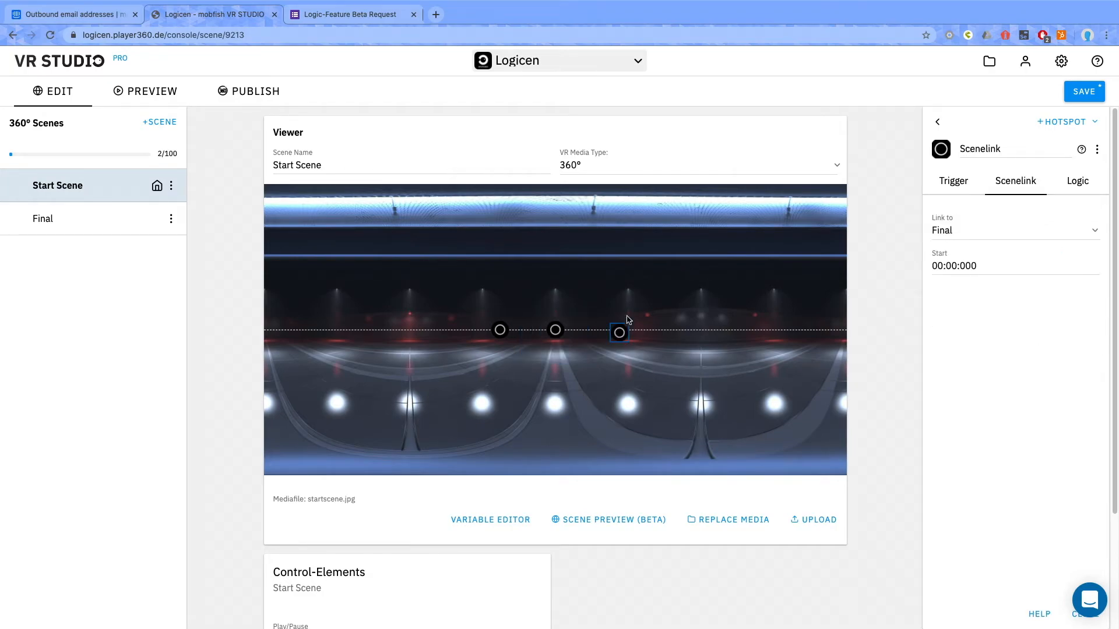
{"action": "left_click_drag", "start_coordinate": [620, 331], "coordinate": [611, 330]}
{"action": "left_click", "coordinate": [1075, 181]}
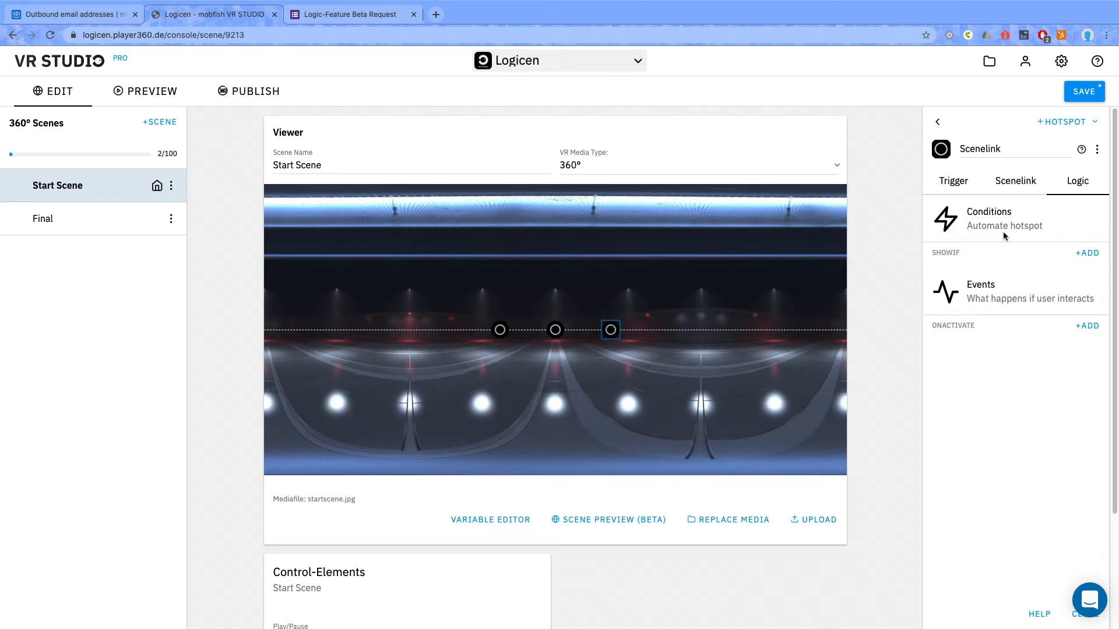
{"action": "left_click", "coordinate": [1087, 253]}
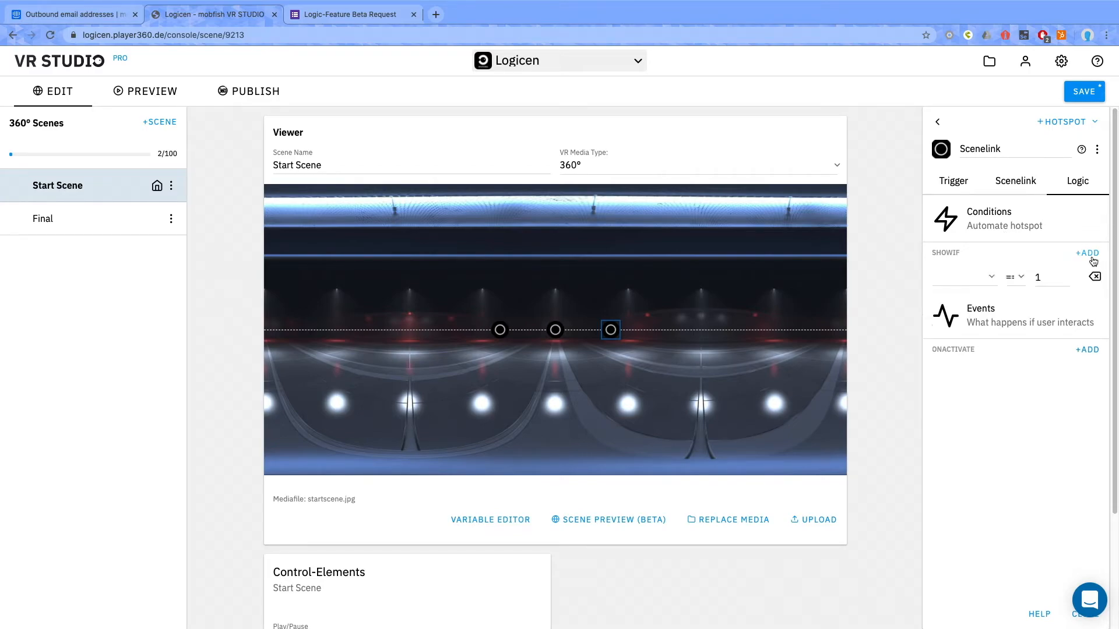
{"action": "left_click", "coordinate": [987, 283]}
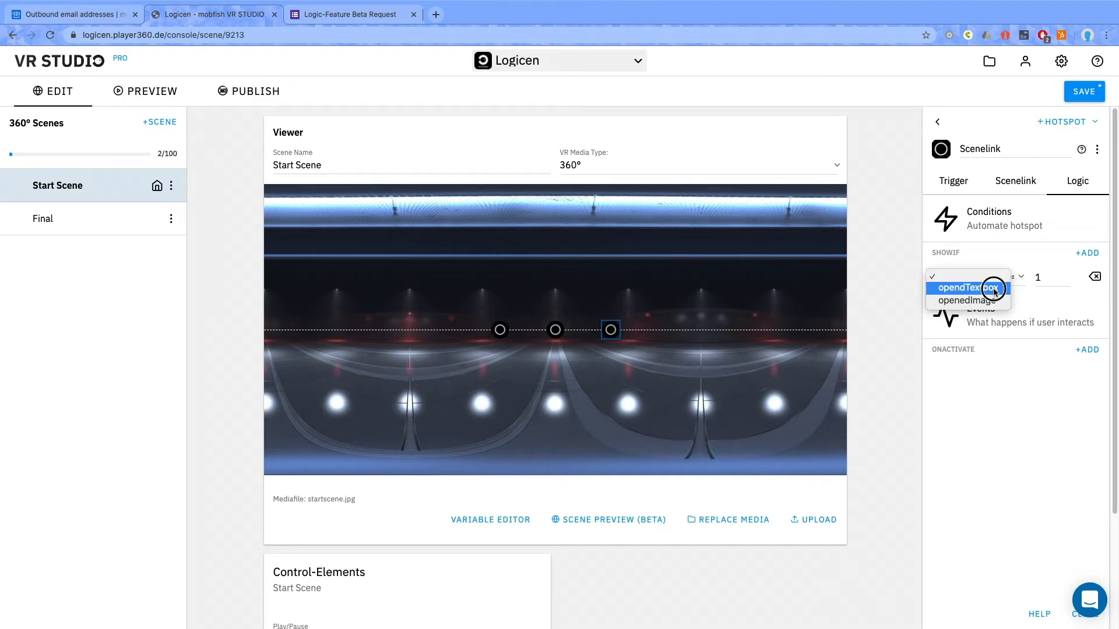
{"action": "left_click", "coordinate": [993, 288]}
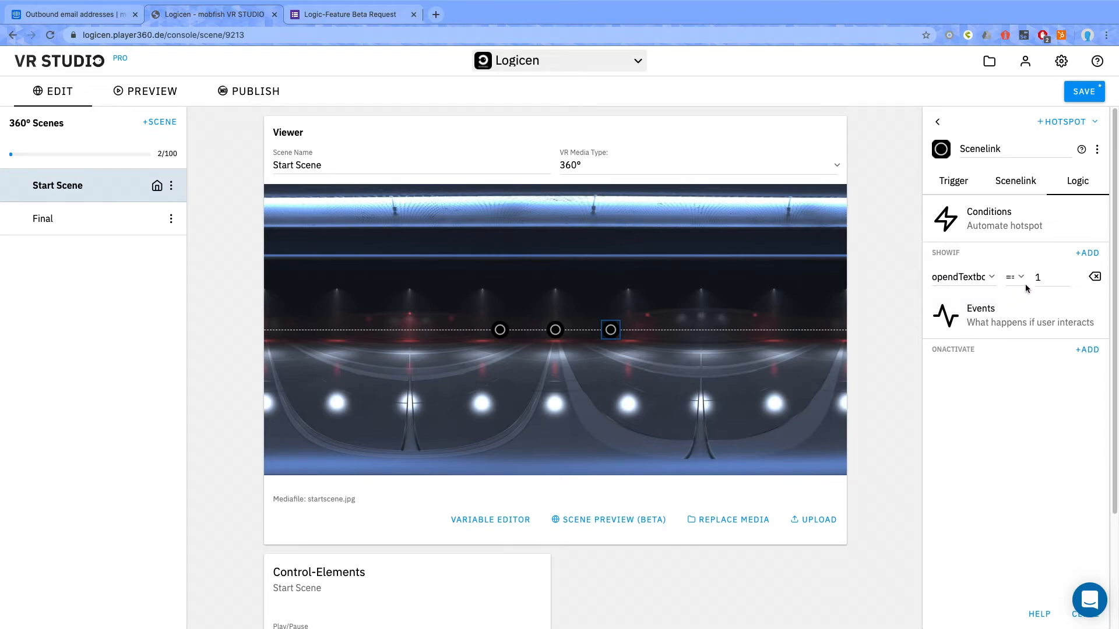
- Add a second ShowIf condition openedImage == 1 to the Scenelink hotspot and save the project
{"action": "left_click", "coordinate": [1088, 253]}
{"action": "left_click", "coordinate": [985, 301]}
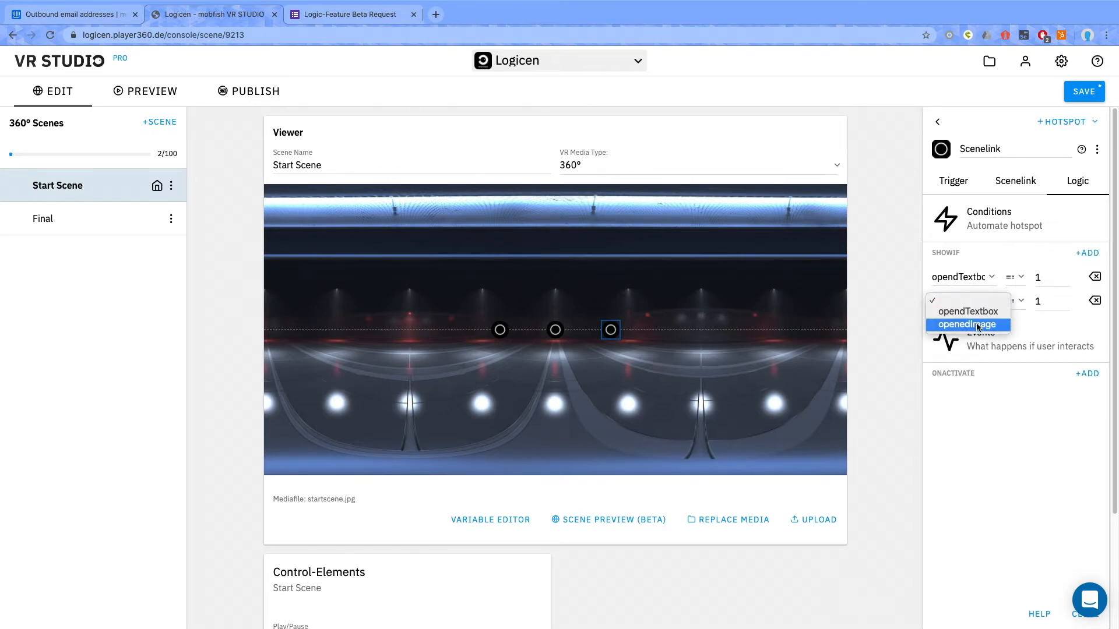
{"action": "left_click", "coordinate": [977, 325]}
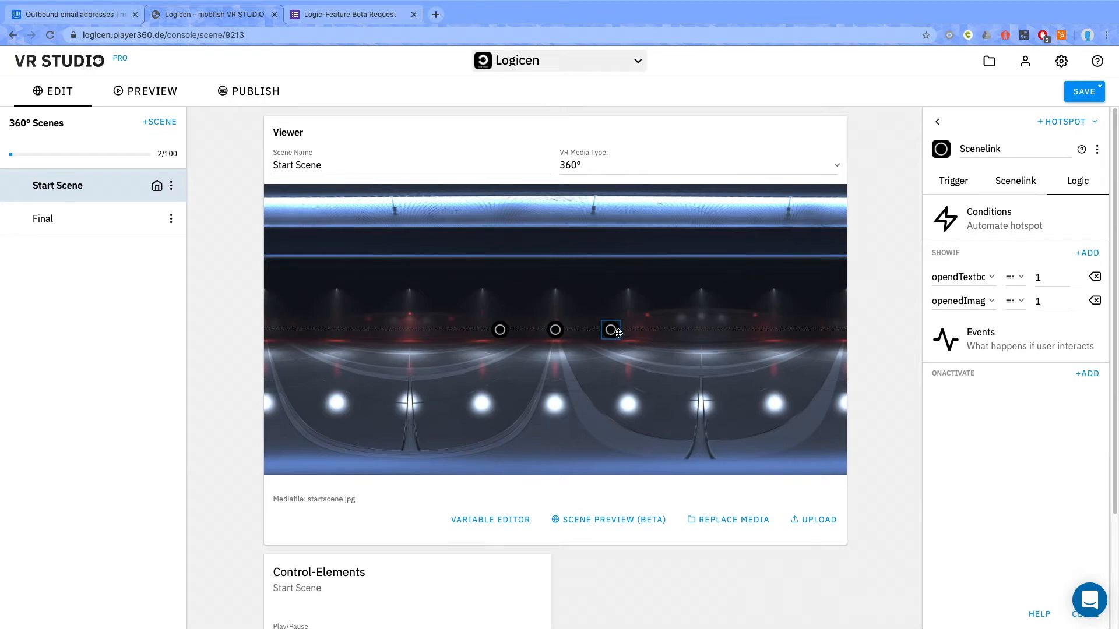
{"action": "left_click", "coordinate": [1073, 99]}
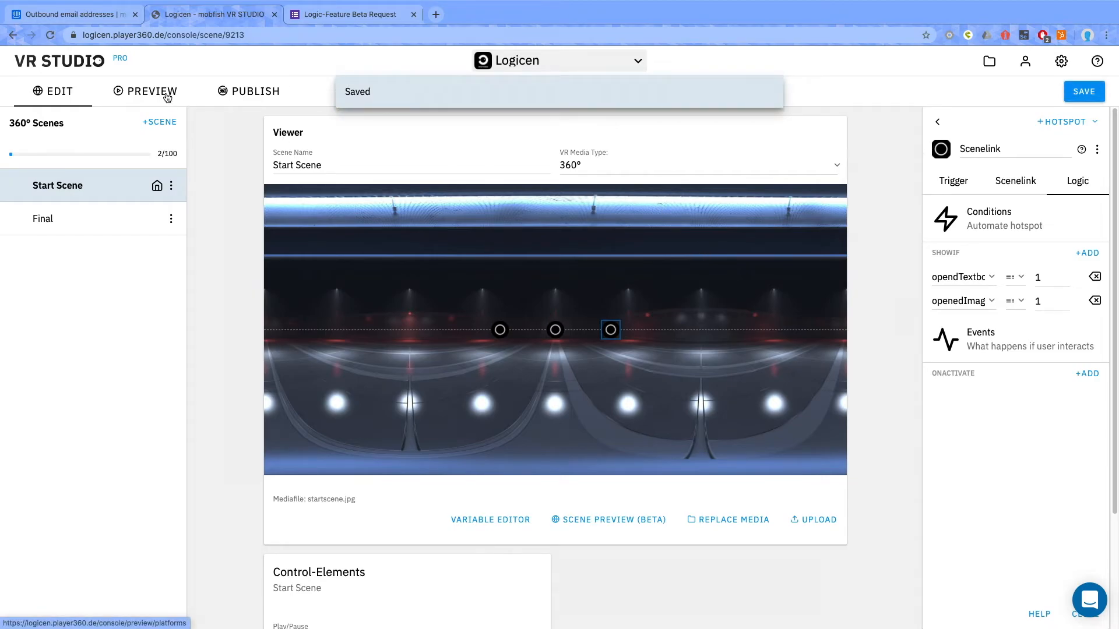
- Open the project's preview device manager and look up the device code in the VR STUDIO desktop app
{"action": "left_click", "coordinate": [134, 115]}
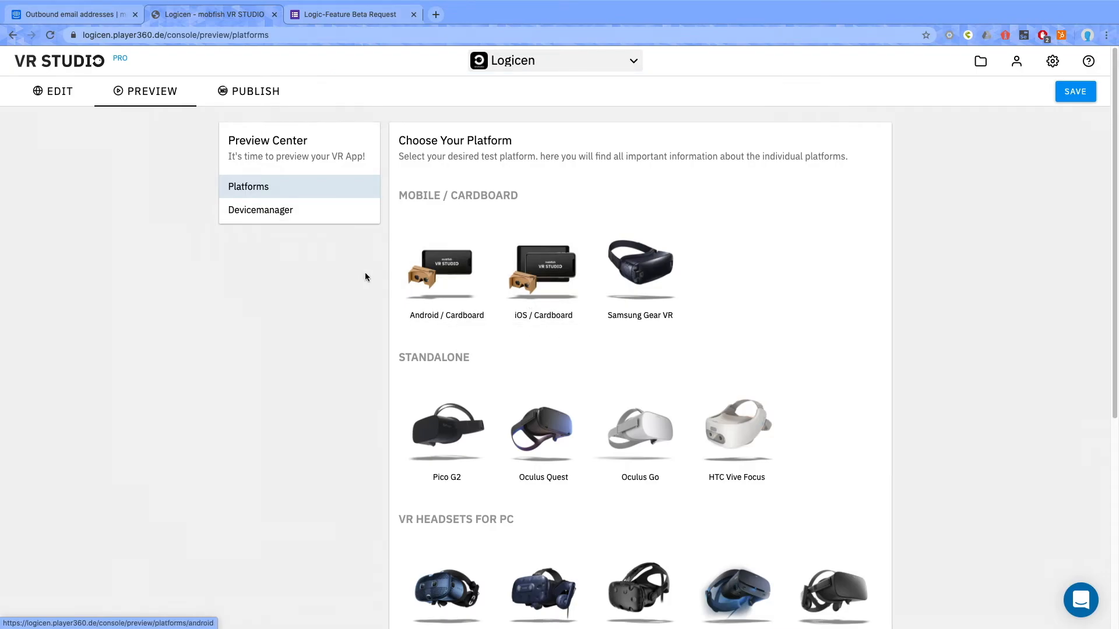
{"action": "scroll", "coordinate": [507, 280], "scroll_direction": "down", "scroll_amount": 5}
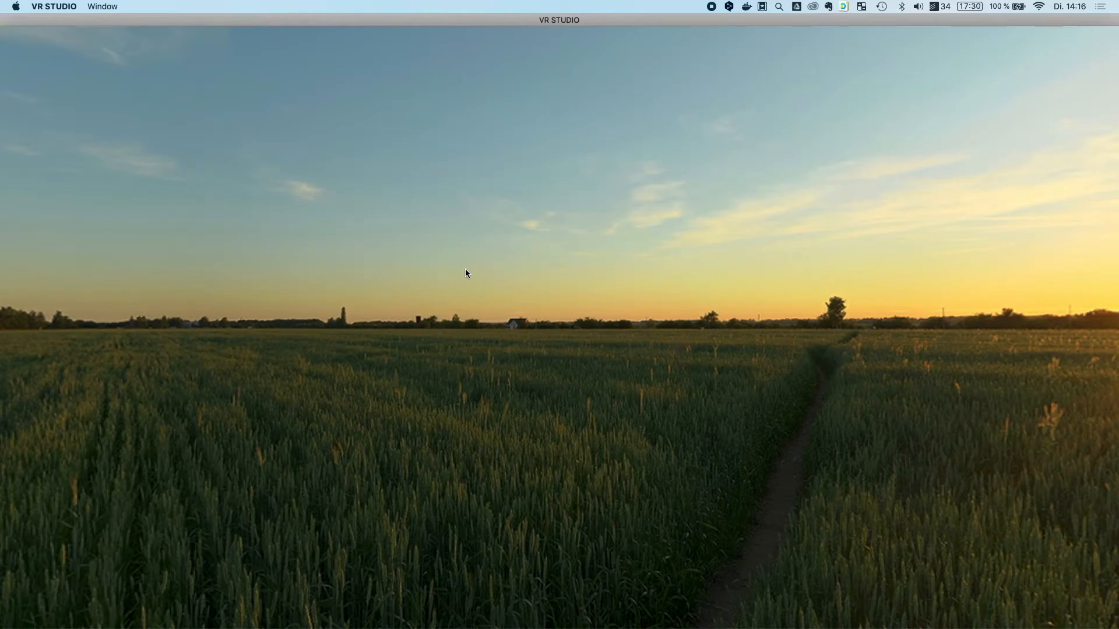
{"action": "mouse_move", "coordinate": [566, 304]}
{"action": "left_mouse_down"}
{"action": "mouse_move", "coordinate": [542, 302]}
{"action": "mouse_move", "coordinate": [561, 287]}
{"action": "left_mouse_up"}
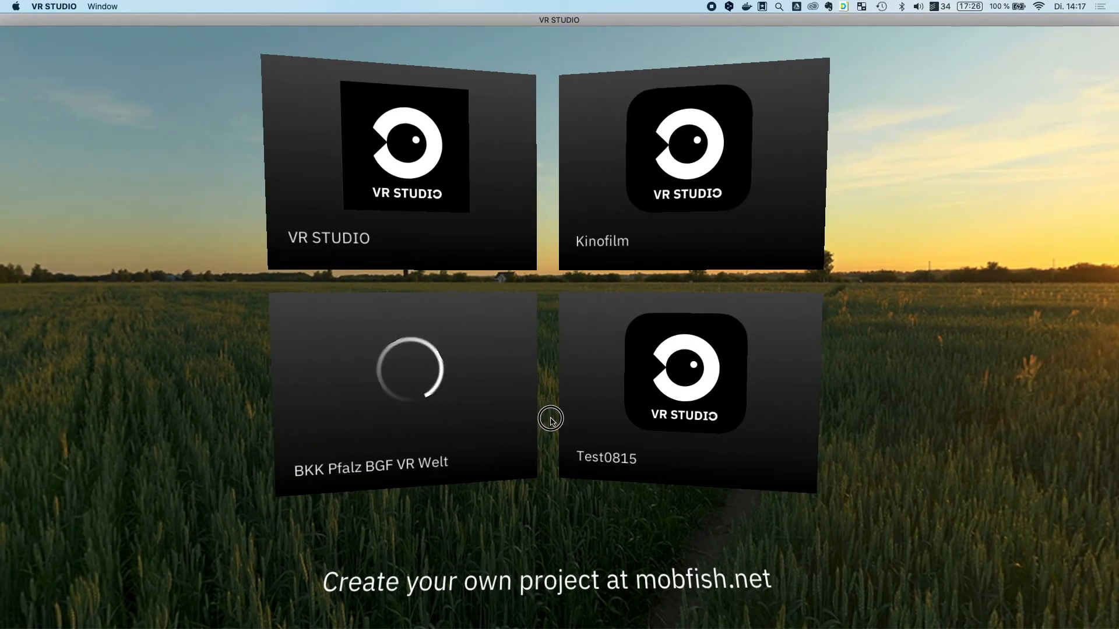
{"action": "left_click_drag", "start_coordinate": [550, 418], "coordinate": [533, 318]}
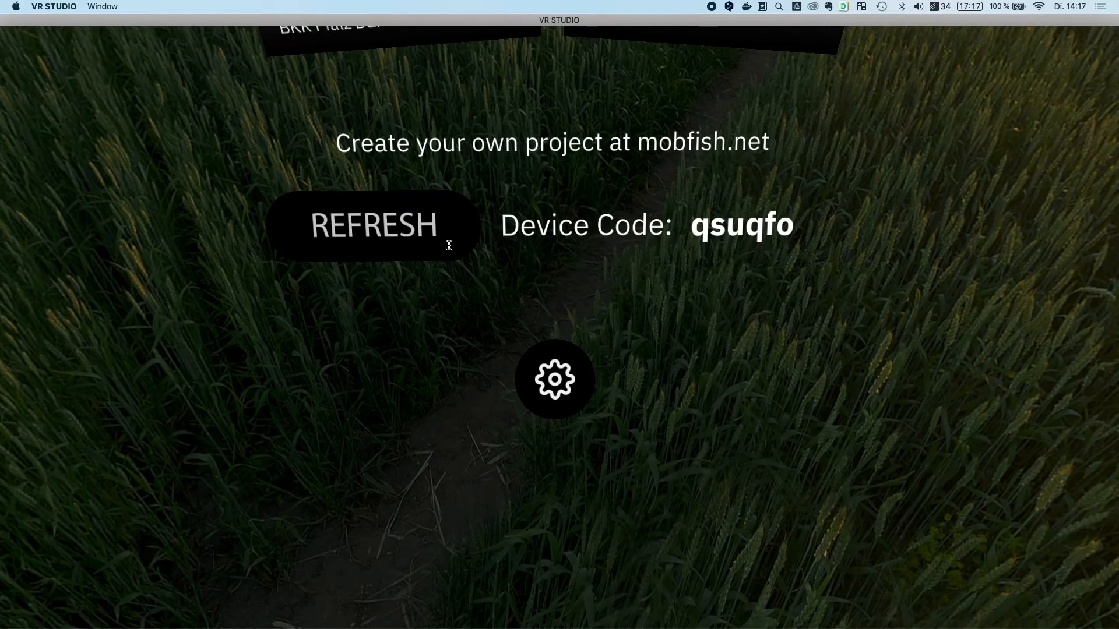
- Switch back to the browser and add the desktop app as a test device by entering its device code in the Device Manager
{"action": "key", "text": "ctrl+Right"}
{"action": "type", "text": "qs"}
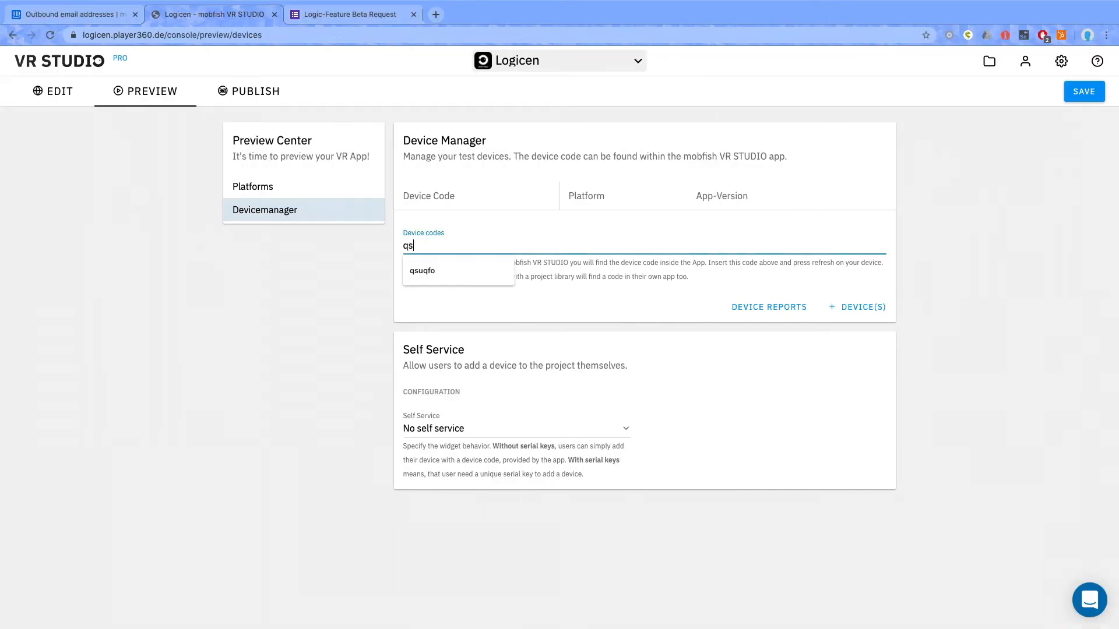
{"action": "key", "text": "ctrl+Left"}
{"action": "key", "text": "ctrl+Right"}
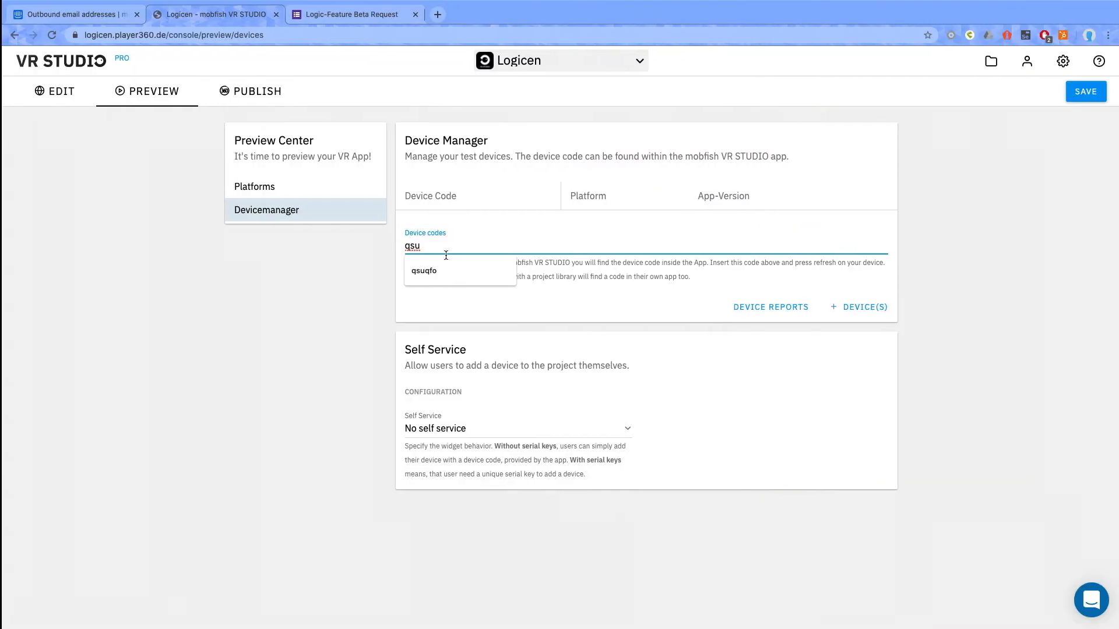
{"action": "left_click", "coordinate": [441, 272]}
{"action": "left_click", "coordinate": [854, 308]}
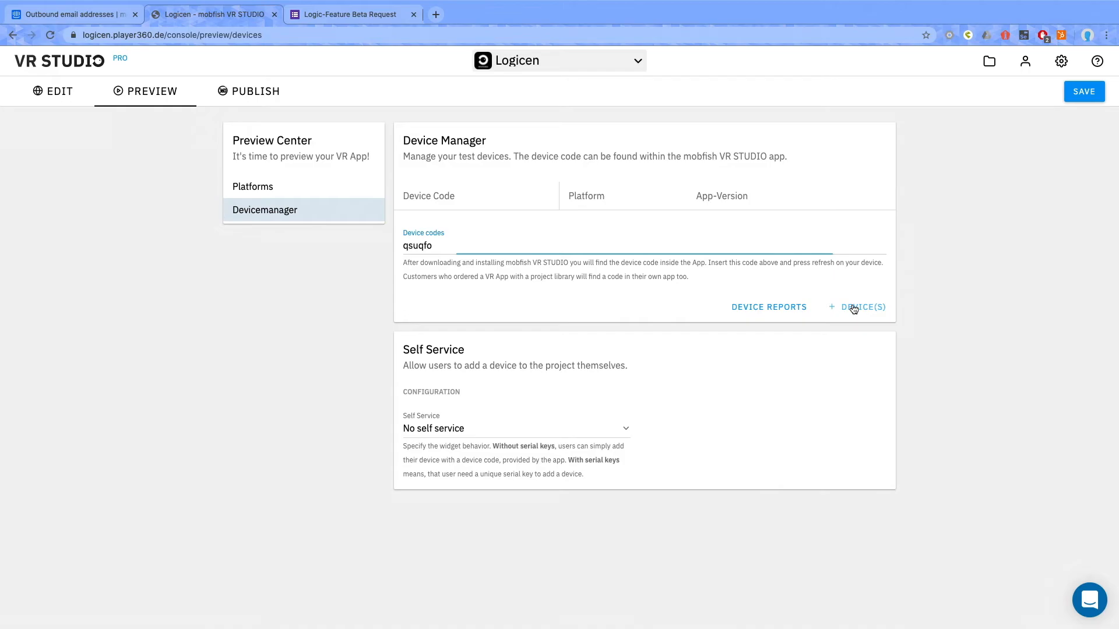
- Switch to the VR STUDIO desktop app, refresh its project library and launch the Logicen project
{"action": "key", "text": "ctrl+Left"}
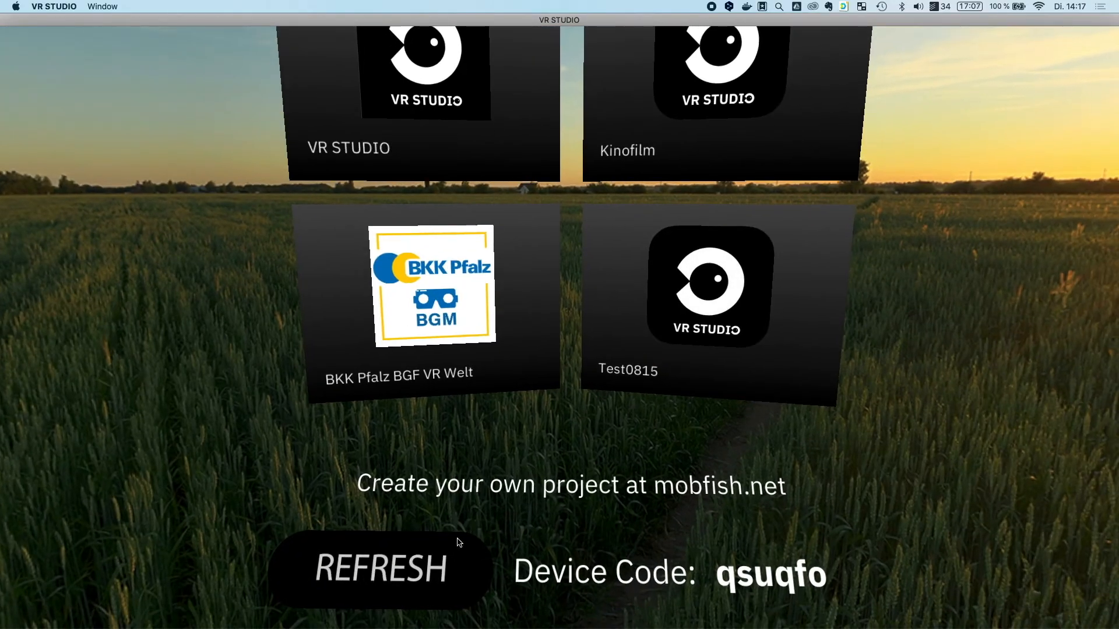
{"action": "left_click", "coordinate": [456, 545]}
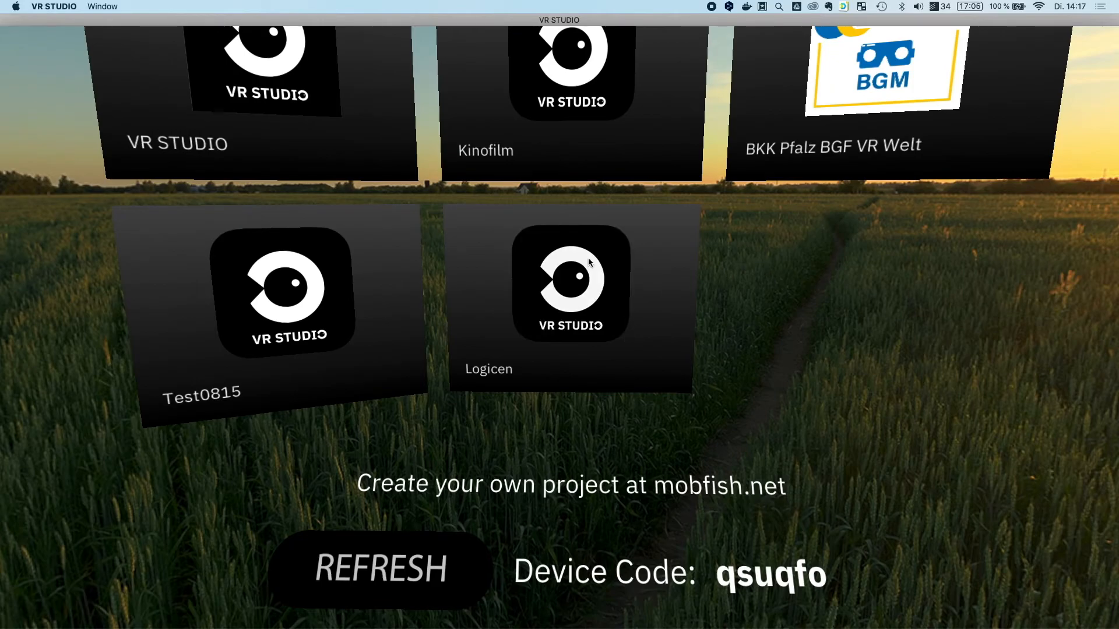
{"action": "left_click", "coordinate": [579, 315]}
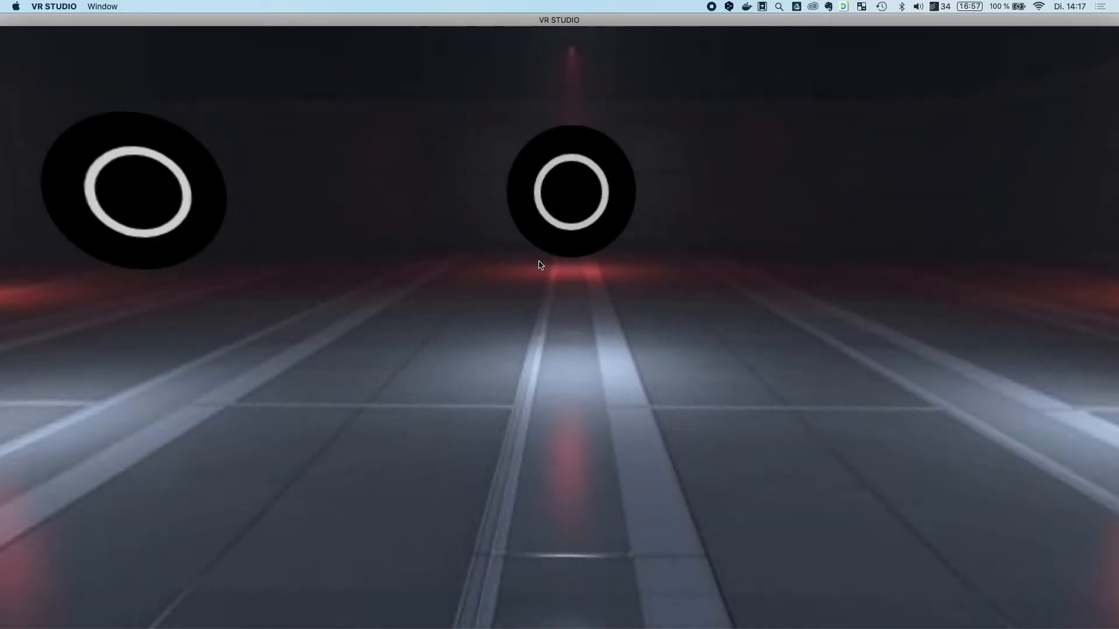
- Test the text hotspot in the running Start Scene by opening its text box and closing it
{"action": "left_click_drag", "start_coordinate": [420, 167], "coordinate": [434, 204]}
{"action": "left_click", "coordinate": [282, 325]}
{"action": "left_click_drag", "start_coordinate": [213, 289], "coordinate": [269, 287]}
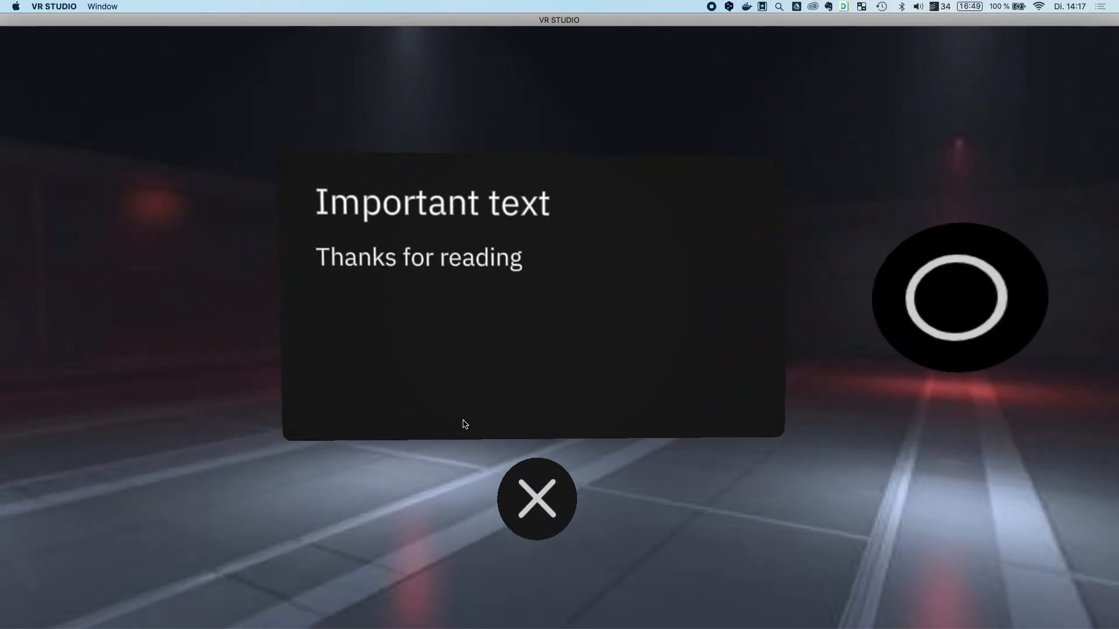
{"action": "left_click", "coordinate": [530, 489]}
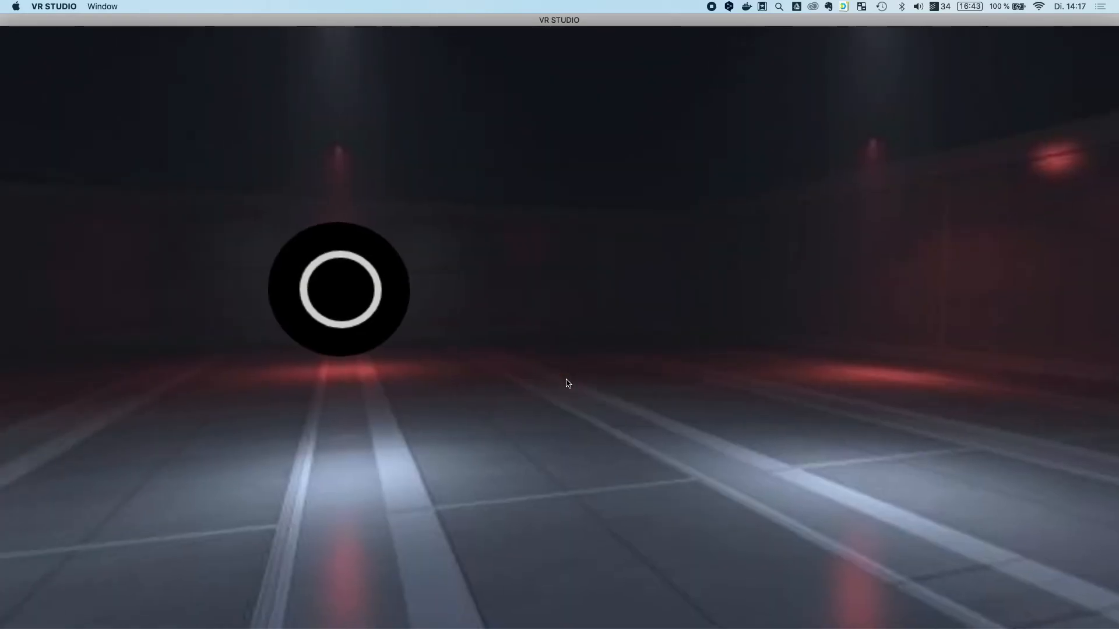
- Open and close the image hotspot, and follow the scenelink to the Final scene
{"action": "left_click", "coordinate": [380, 318]}
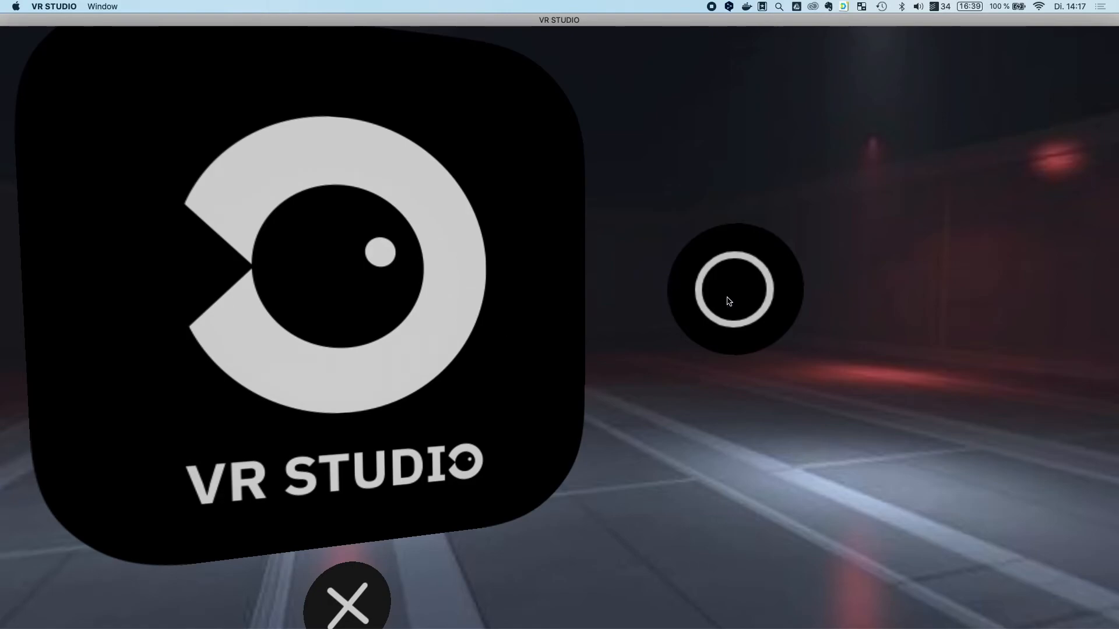
{"action": "left_click", "coordinate": [364, 598]}
{"action": "left_click", "coordinate": [749, 284]}
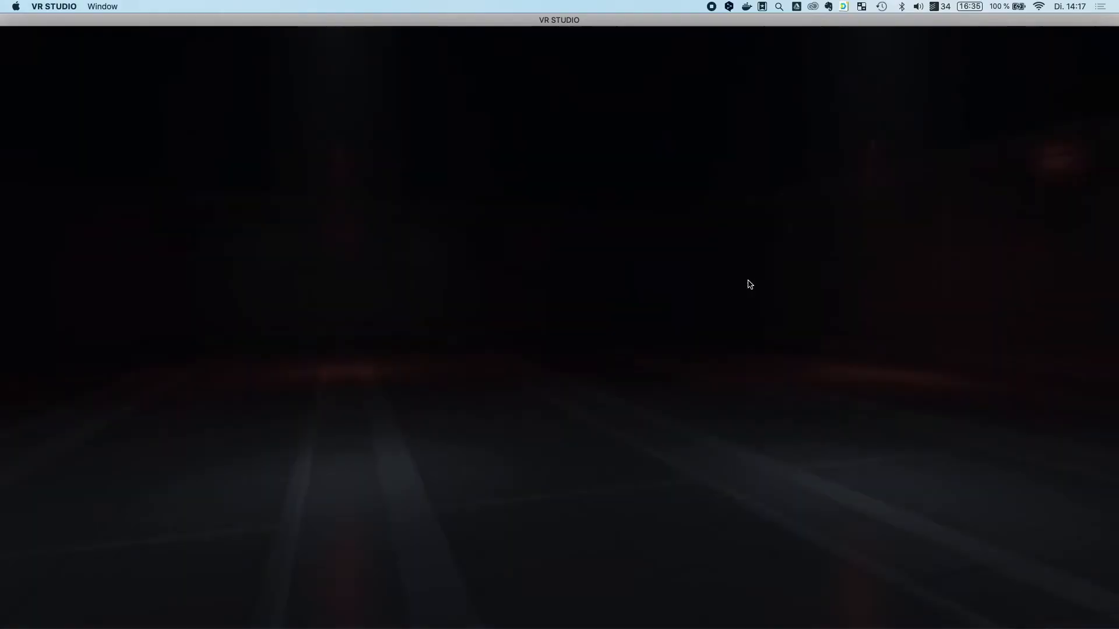
- Return to the Start Scene editor in the browser and view the Logic-Feature Beta Request form
{"action": "key", "text": "super+Tab"}
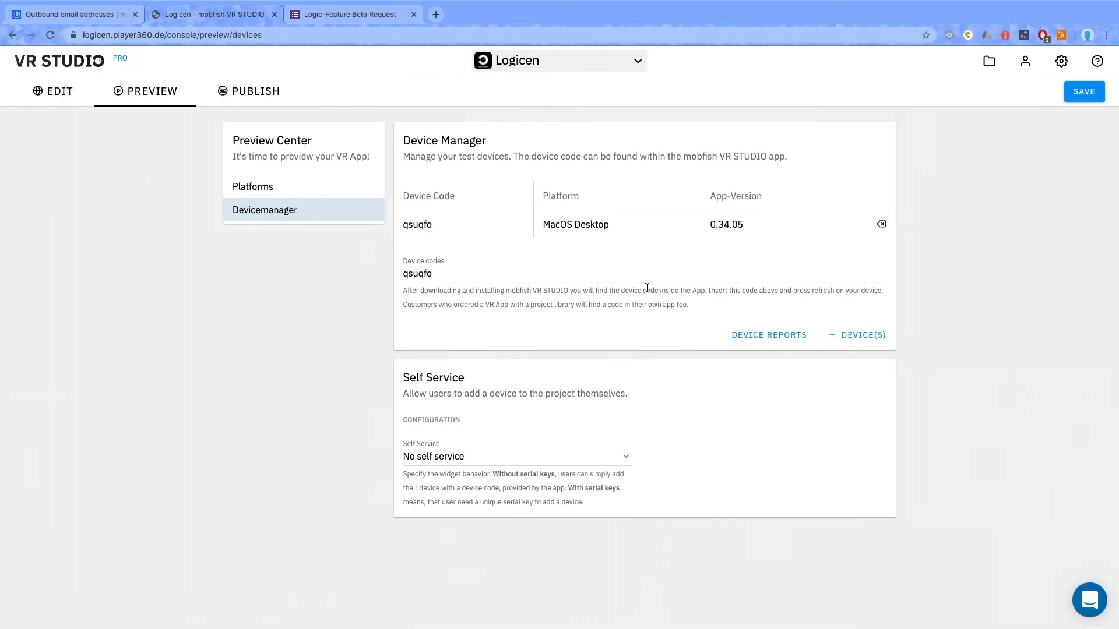
{"action": "left_click", "coordinate": [43, 99]}
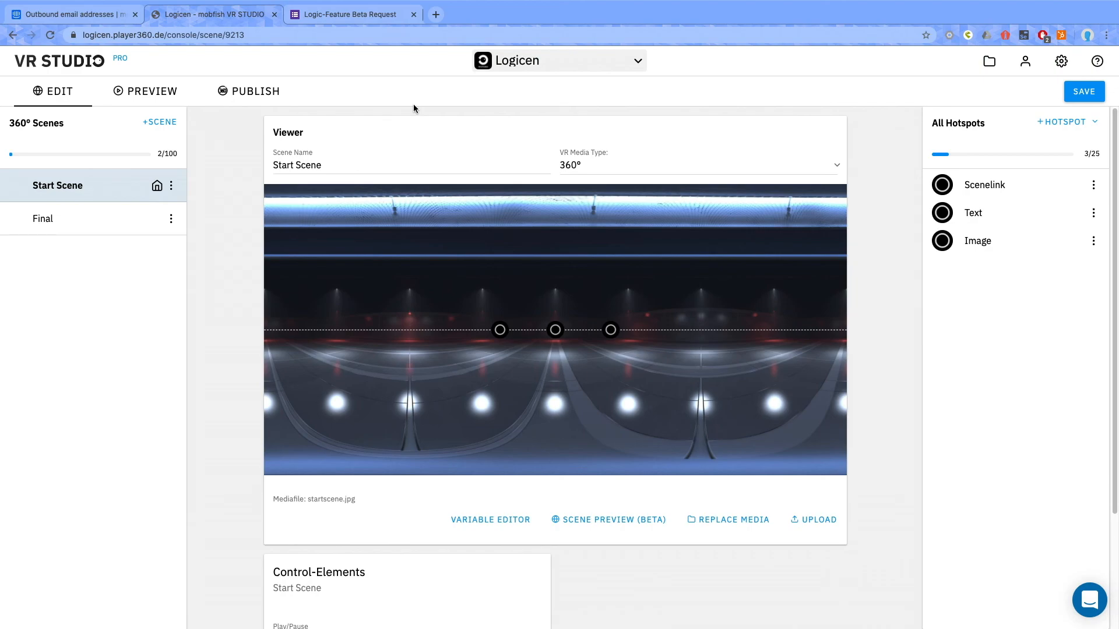
{"action": "left_click", "coordinate": [320, 15]}
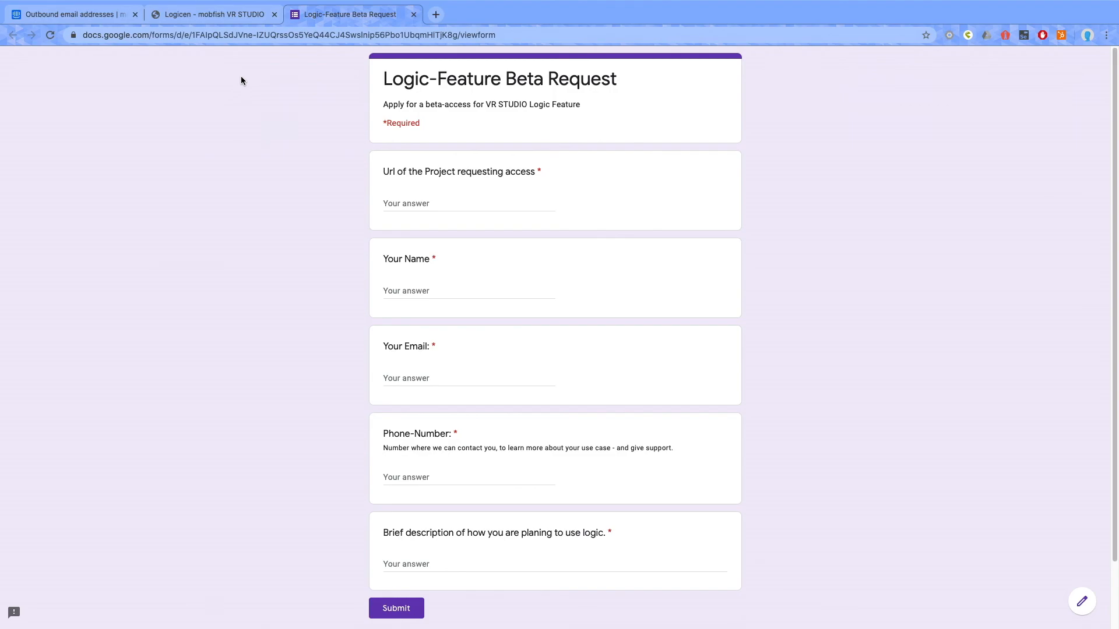
{"action": "left_click", "coordinate": [231, 17]}
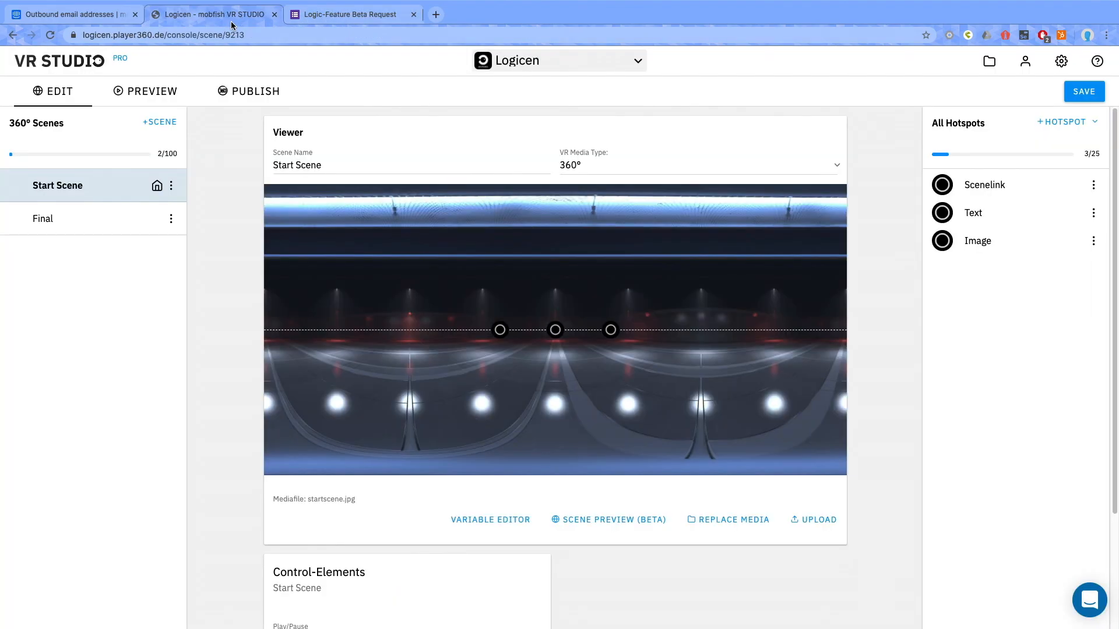